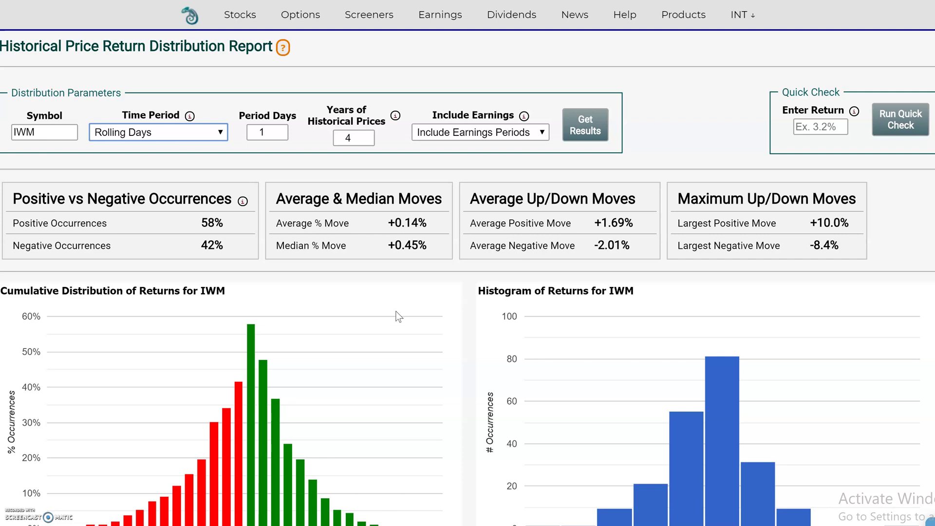
Set the symbol of the Historical Price Return Distribution Report to AAPL
{"action": "left_click_drag", "start_coordinate": [17, 48], "coordinate": [273, 49]}
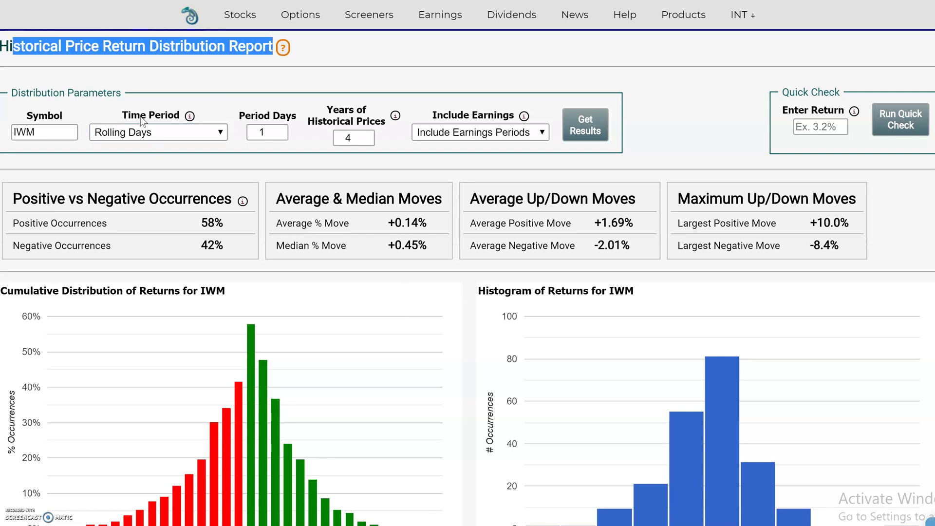
{"action": "left_click", "coordinate": [139, 69]}
{"action": "double_click", "coordinate": [56, 131]}
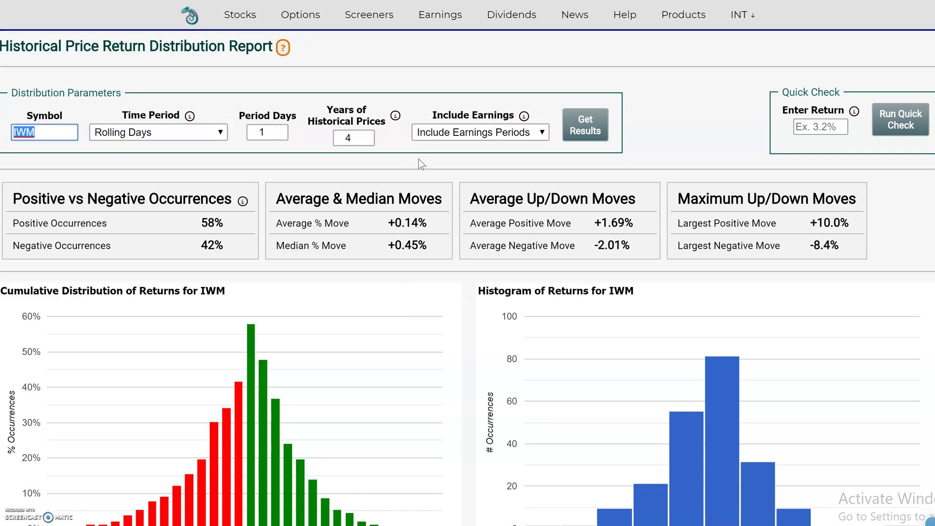
{"action": "type", "text": "AA:PL"}
{"action": "key", "text": "BackSpace"}
{"action": "key", "text": "BackSpace"}
{"action": "key", "text": "BackSpace"}
{"action": "type", "text": "PL"}
{"action": "left_click", "coordinate": [146, 105]}
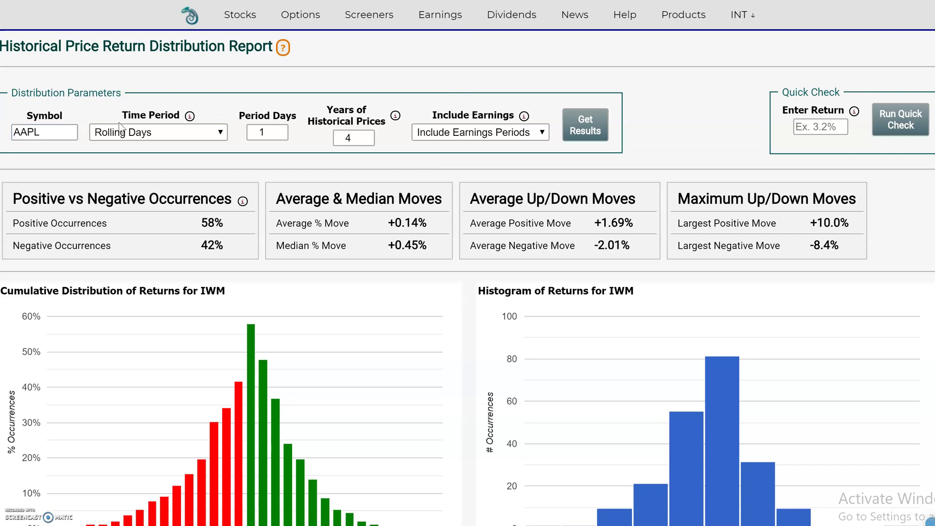
Set the time period to Weekly with 6 years of historical prices and get the results for AAPL
{"action": "left_click", "coordinate": [223, 132]}
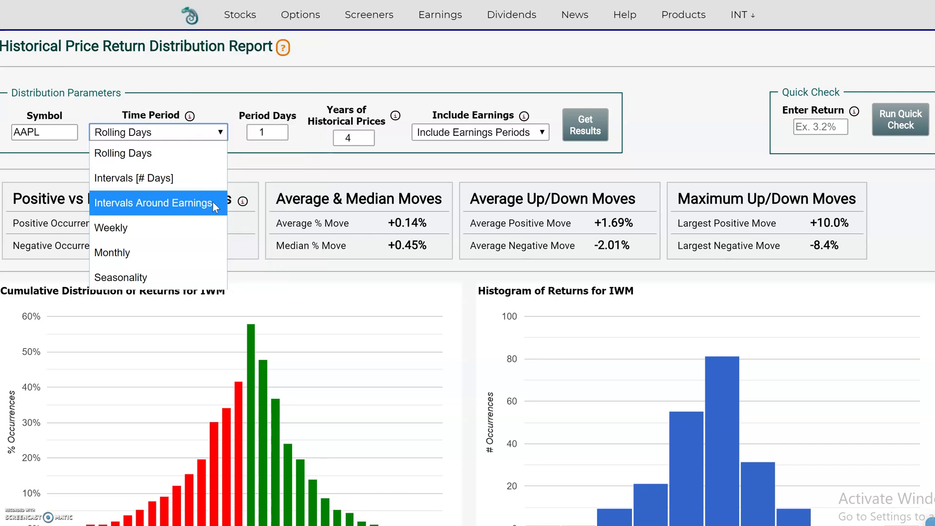
{"action": "left_click", "coordinate": [180, 232]}
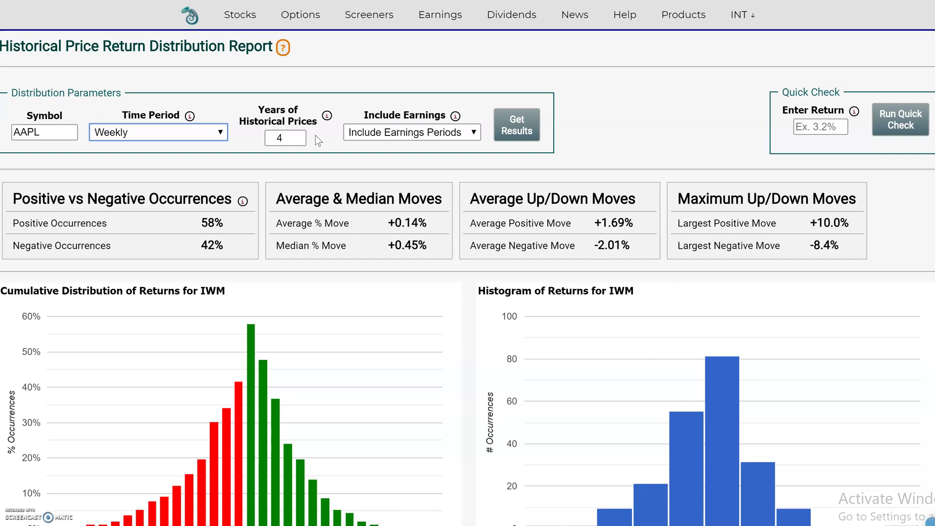
{"action": "left_click", "coordinate": [300, 136]}
{"action": "left_click", "coordinate": [301, 135]}
{"action": "left_click", "coordinate": [515, 128]}
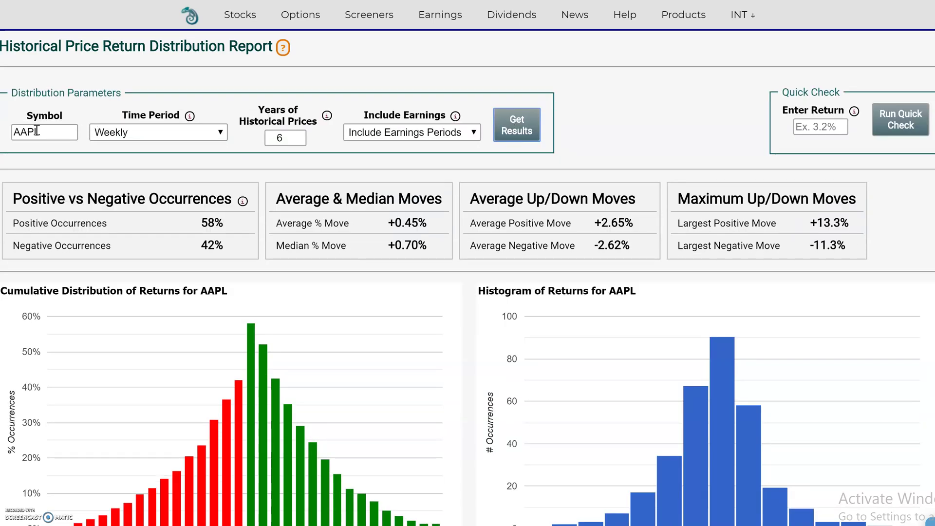
Review the summary figures for positive and negative occurrences, average and median moves, average up/down moves and maximum up/down moves
{"action": "left_click_drag", "start_coordinate": [224, 224], "coordinate": [200, 224]}
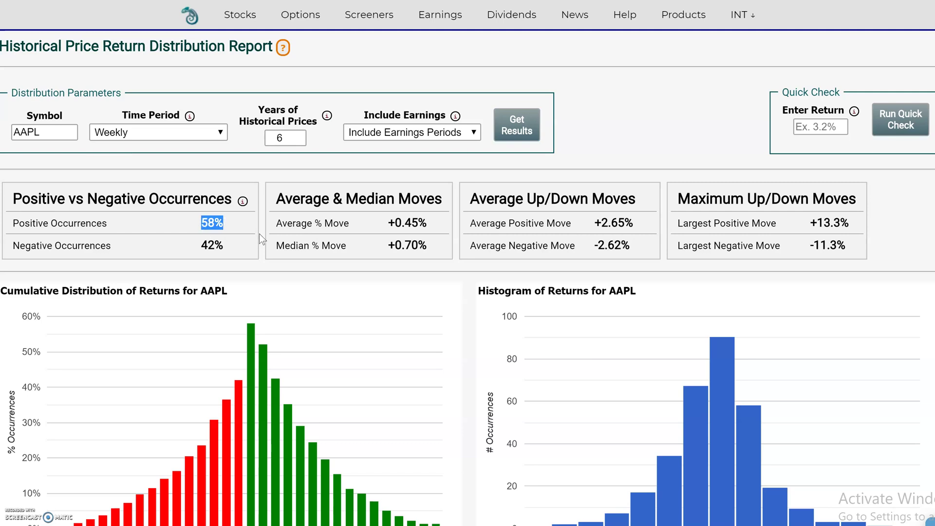
{"action": "left_click_drag", "start_coordinate": [229, 246], "coordinate": [199, 247]}
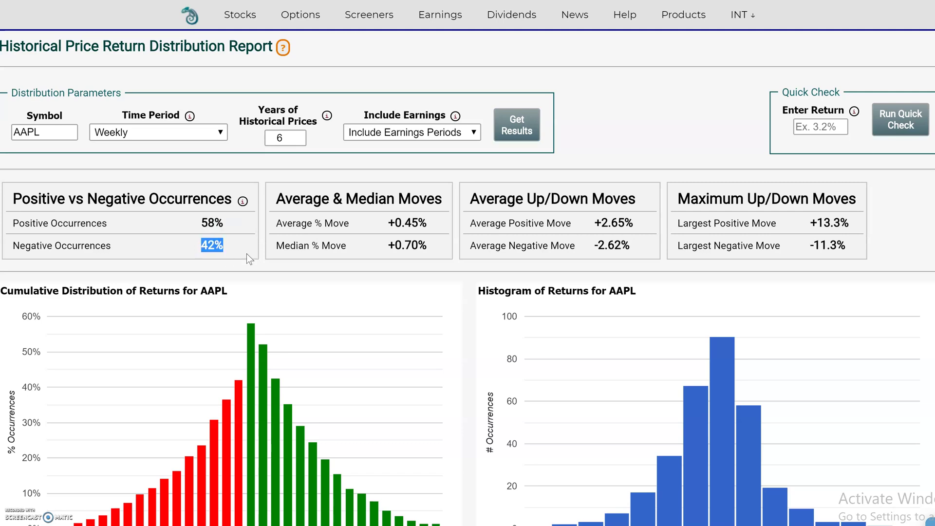
{"action": "left_click_drag", "start_coordinate": [433, 218], "coordinate": [388, 218]}
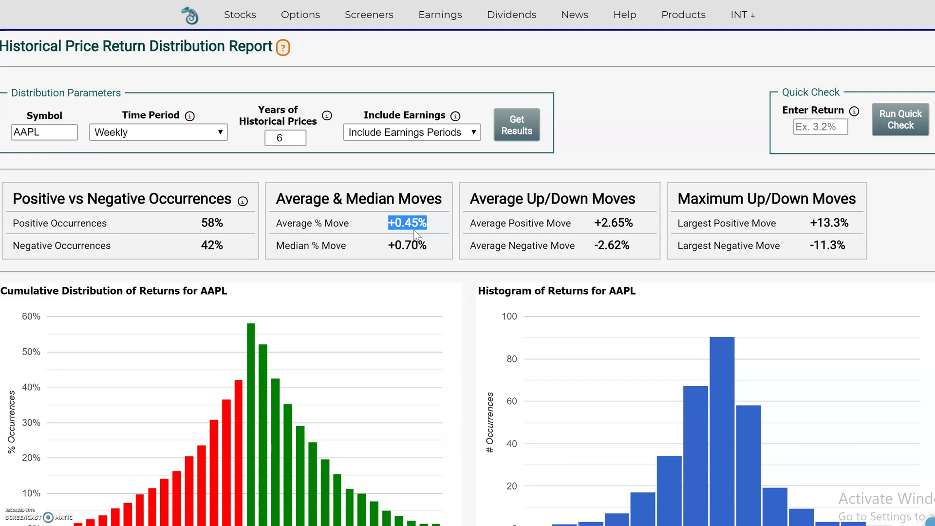
{"action": "left_click_drag", "start_coordinate": [431, 247], "coordinate": [387, 251]}
{"action": "left_click_drag", "start_coordinate": [432, 220], "coordinate": [393, 220]}
{"action": "left_click_drag", "start_coordinate": [625, 223], "coordinate": [598, 224]}
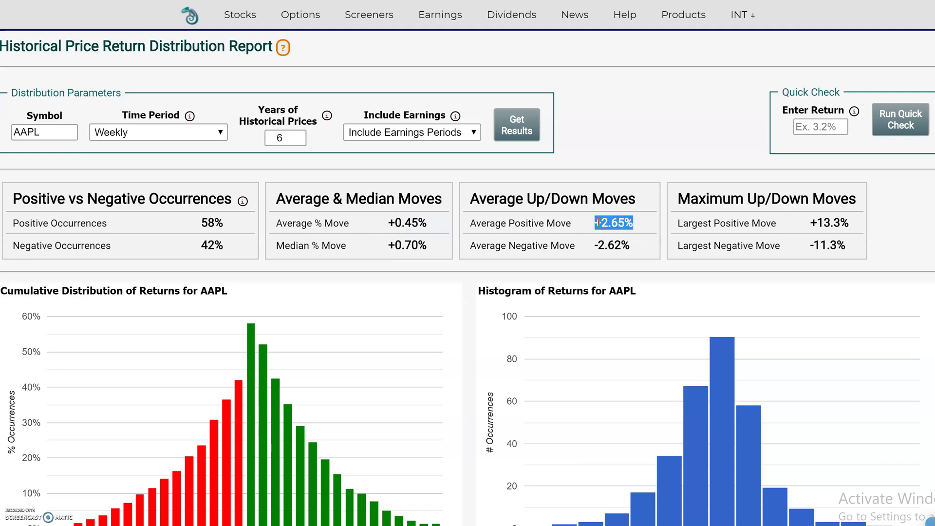
{"action": "left_click", "coordinate": [636, 249]}
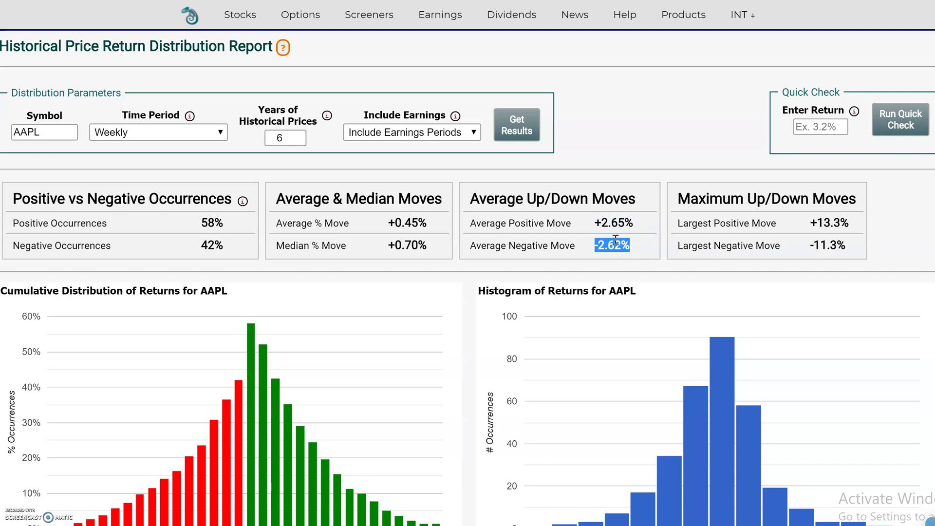
{"action": "left_click", "coordinate": [786, 231]}
{"action": "left_click_drag", "start_coordinate": [872, 218], "coordinate": [810, 225]}
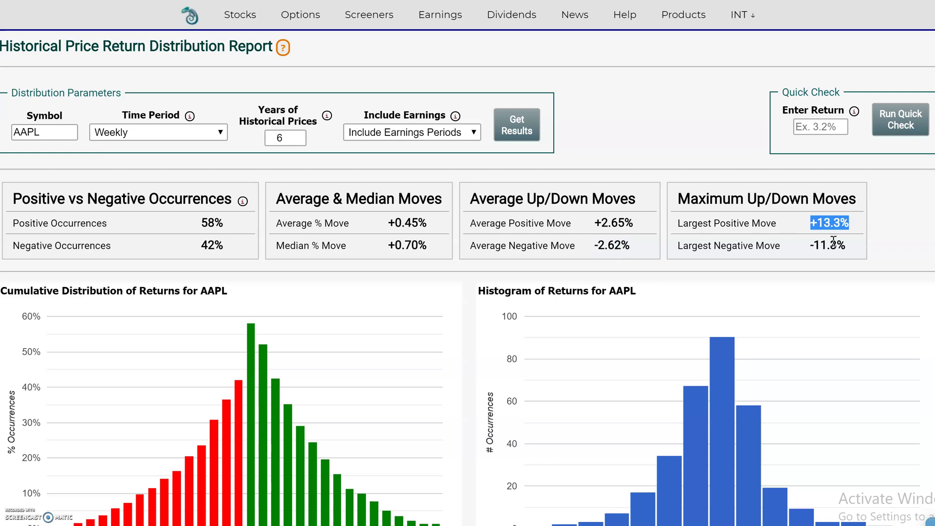
{"action": "left_click_drag", "start_coordinate": [853, 251], "coordinate": [809, 248]}
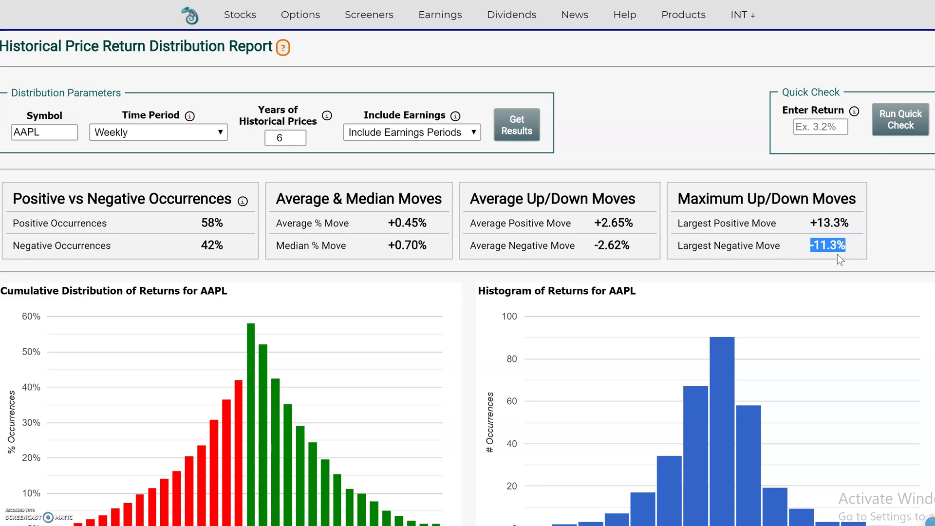
Examine individual bars in AAPL's cumulative distribution chart and the histogram of returns
{"action": "scroll", "coordinate": [839, 254], "scroll_direction": "down", "scroll_amount": 1}
{"action": "scroll", "coordinate": [839, 253], "scroll_direction": "down", "scroll_amount": 3}
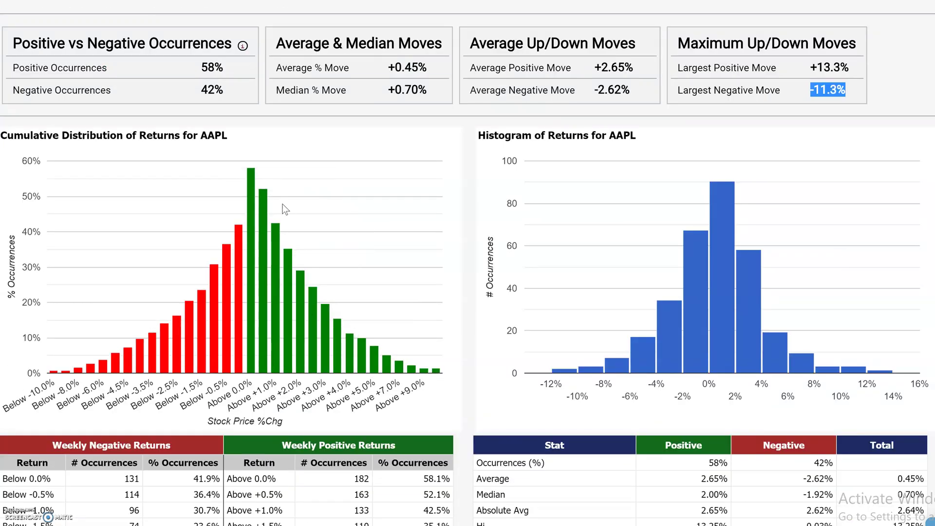
{"action": "mouse_move", "coordinate": [280, 282]}
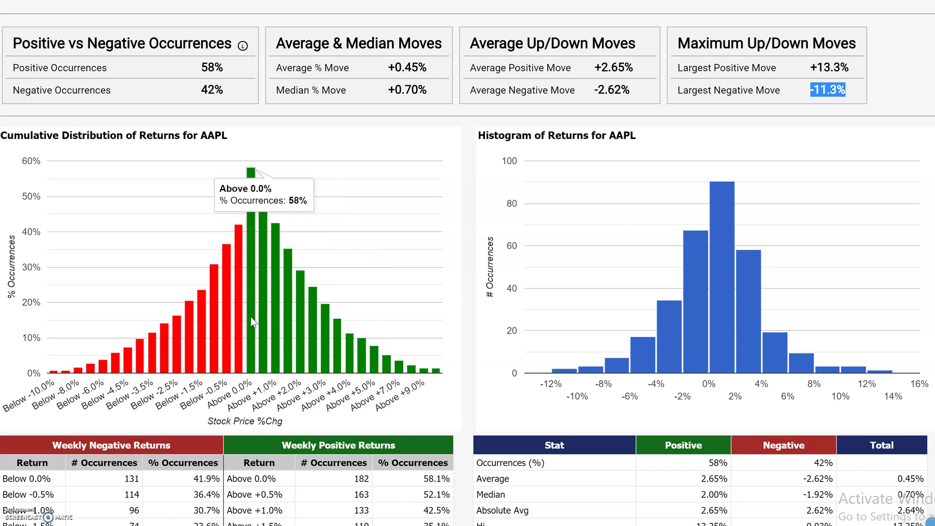
{"action": "mouse_move", "coordinate": [336, 325]}
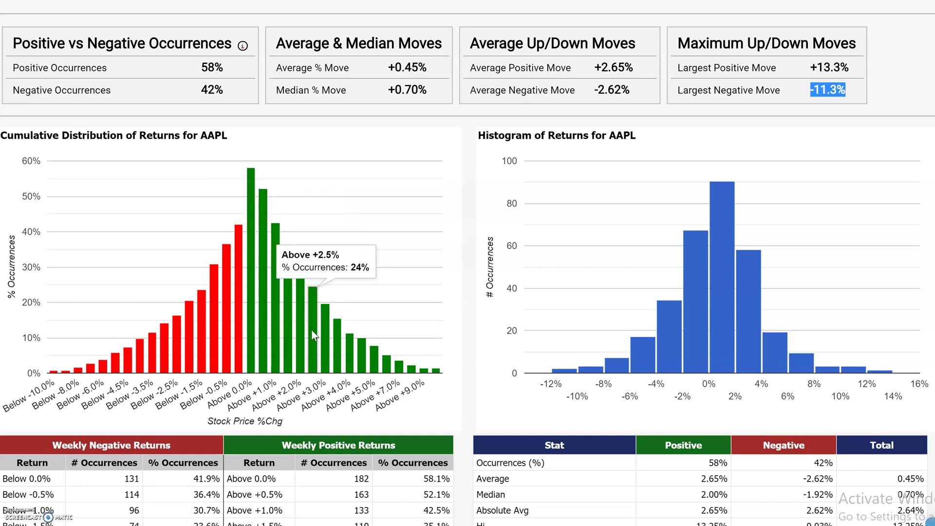
{"action": "mouse_move", "coordinate": [253, 298]}
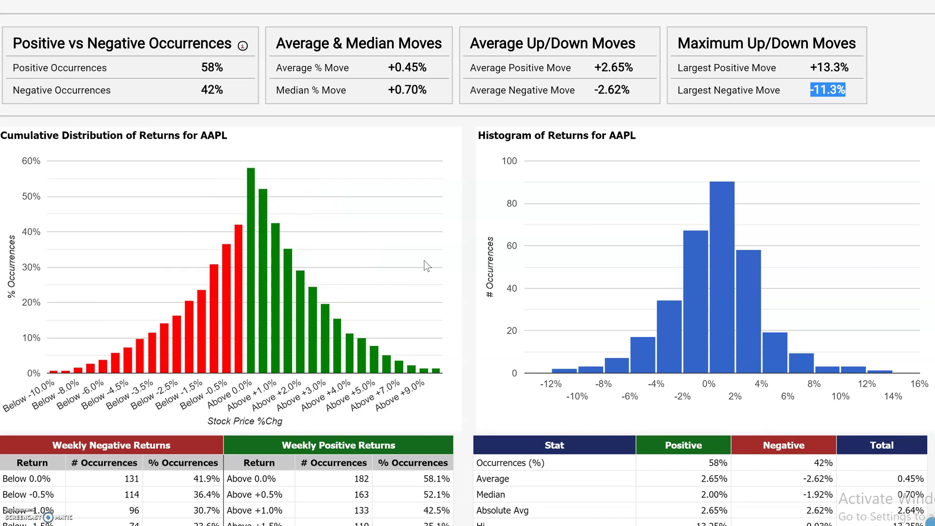
{"action": "mouse_move", "coordinate": [717, 362]}
{"action": "mouse_move", "coordinate": [653, 368]}
Compare the Below 0.0% and Above 0.0% entries in the weekly negative and positive returns tables
{"action": "scroll", "coordinate": [916, 370], "scroll_direction": "down", "scroll_amount": 5}
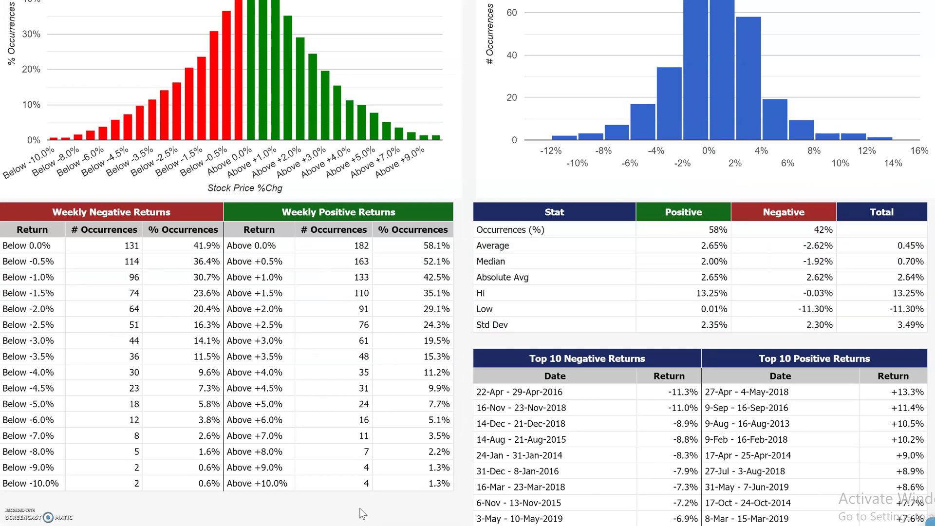
{"action": "left_click_drag", "start_coordinate": [290, 244], "coordinate": [237, 243]}
{"action": "left_click_drag", "start_coordinate": [141, 245], "coordinate": [100, 247]}
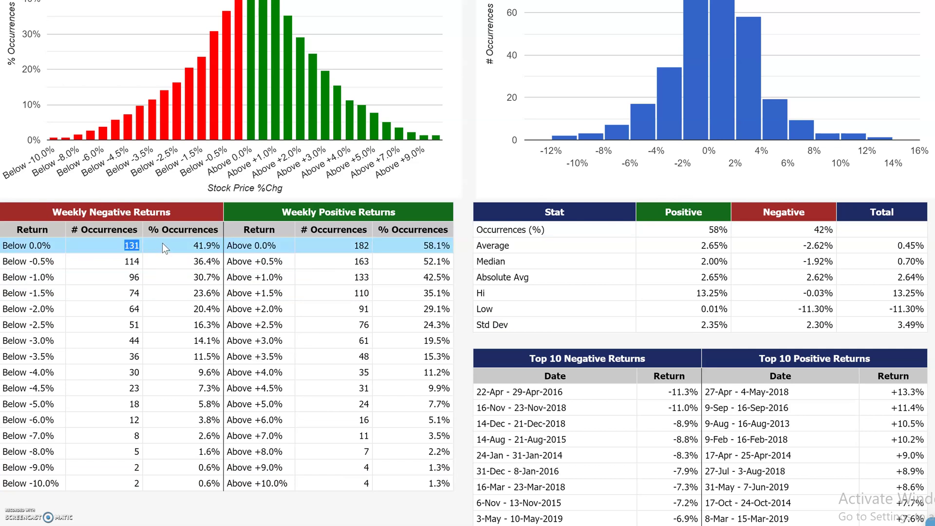
{"action": "left_click_drag", "start_coordinate": [54, 247], "coordinate": [22, 247]}
{"action": "left_click", "coordinate": [220, 246]}
{"action": "left_click_drag", "start_coordinate": [220, 247], "coordinate": [194, 248]}
{"action": "left_click_drag", "start_coordinate": [269, 247], "coordinate": [229, 247]}
{"action": "left_click_drag", "start_coordinate": [451, 245], "coordinate": [423, 244]}
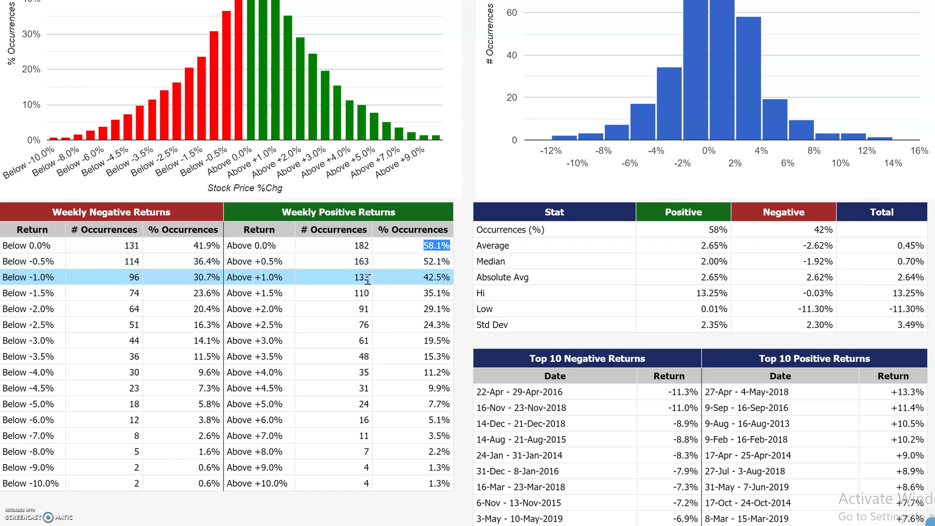
Compare the occurrence percentages for weekly returns beyond plus and minus 1.0% and plus and minus 7.0%
{"action": "left_click", "coordinate": [293, 278]}
{"action": "left_click_drag", "start_coordinate": [293, 278], "coordinate": [228, 278]}
{"action": "left_click_drag", "start_coordinate": [454, 276], "coordinate": [423, 276]}
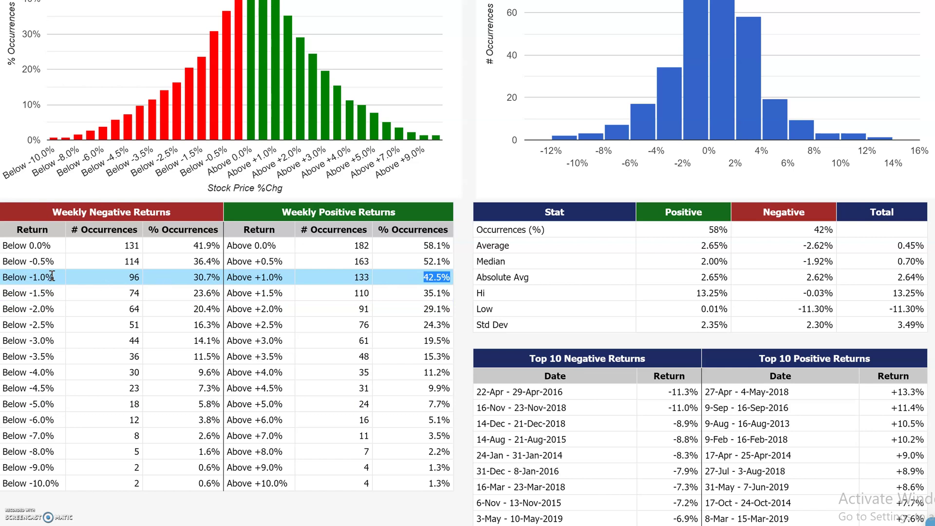
{"action": "left_click_drag", "start_coordinate": [45, 278], "coordinate": [11, 274]}
{"action": "left_click_drag", "start_coordinate": [212, 278], "coordinate": [193, 277]}
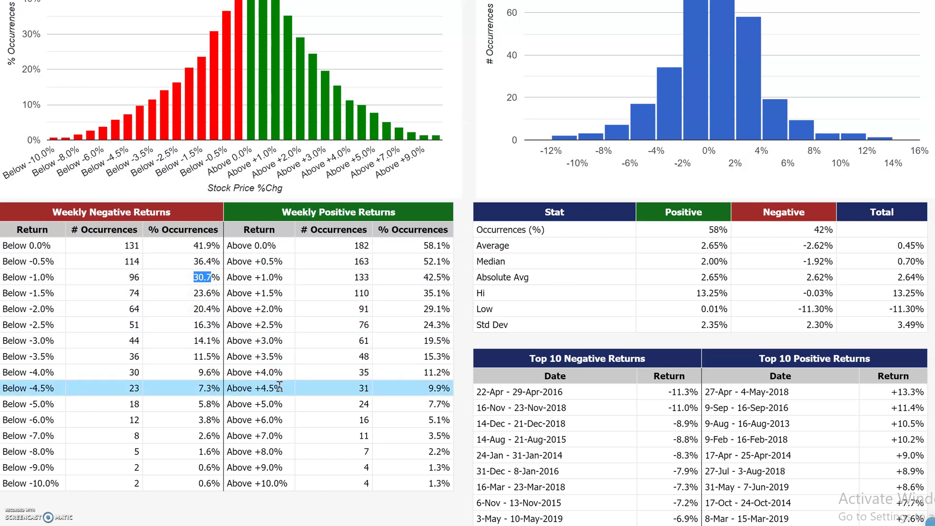
{"action": "left_click_drag", "start_coordinate": [282, 437], "coordinate": [227, 437]}
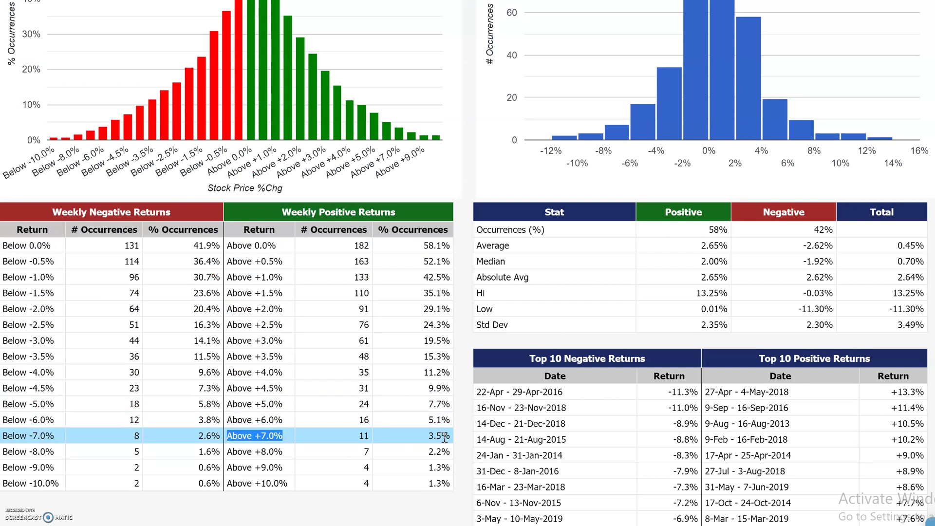
{"action": "left_click_drag", "start_coordinate": [451, 436], "coordinate": [428, 436]}
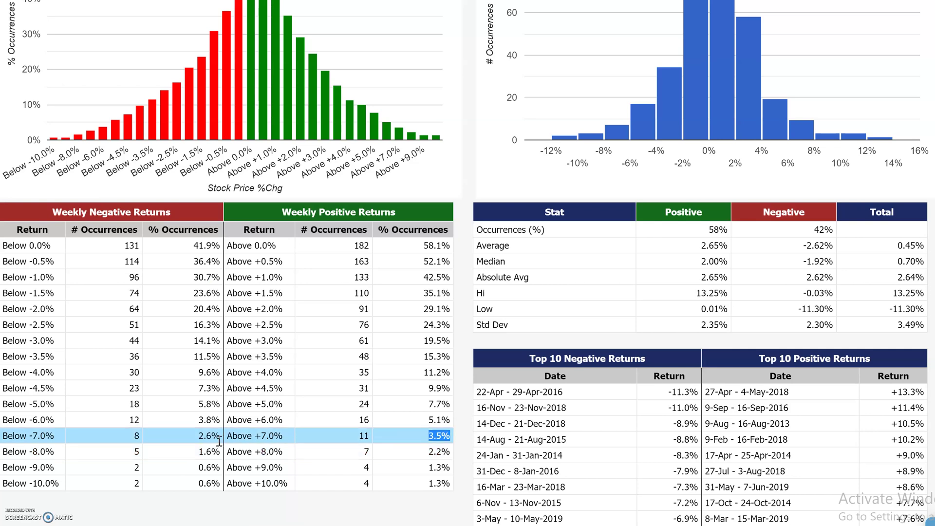
{"action": "left_click_drag", "start_coordinate": [221, 435], "coordinate": [194, 436]}
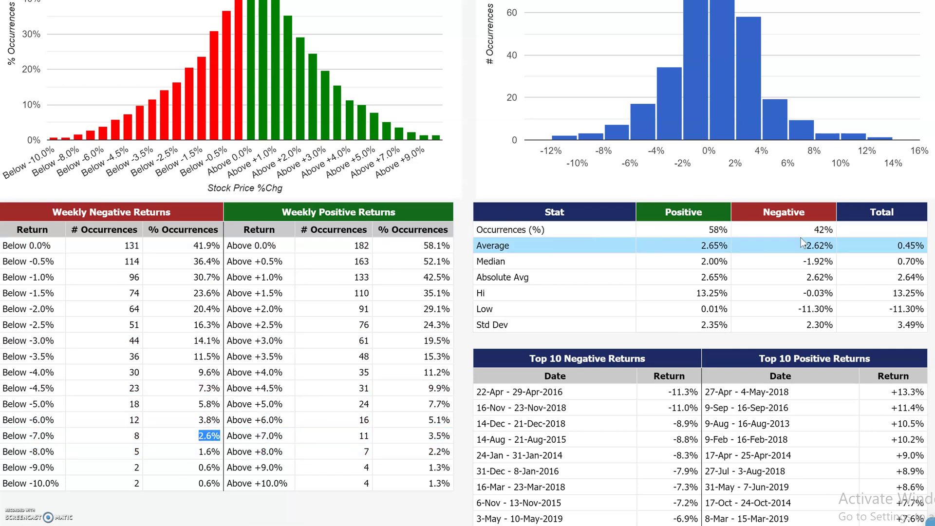
Read the positive and negative occurrences and the average returns in the Stat table, checking them against the summary figures
{"action": "scroll", "coordinate": [799, 263], "scroll_direction": "down", "scroll_amount": 1}
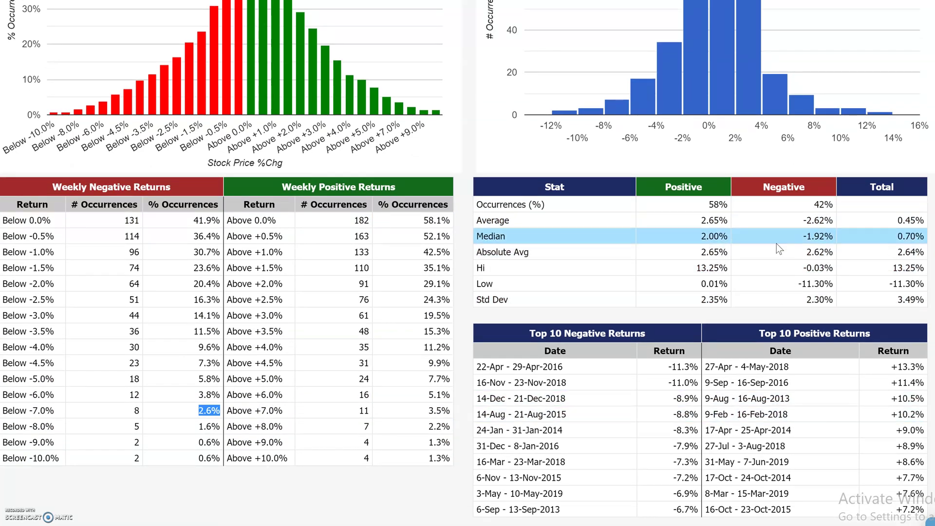
{"action": "left_click", "coordinate": [675, 256]}
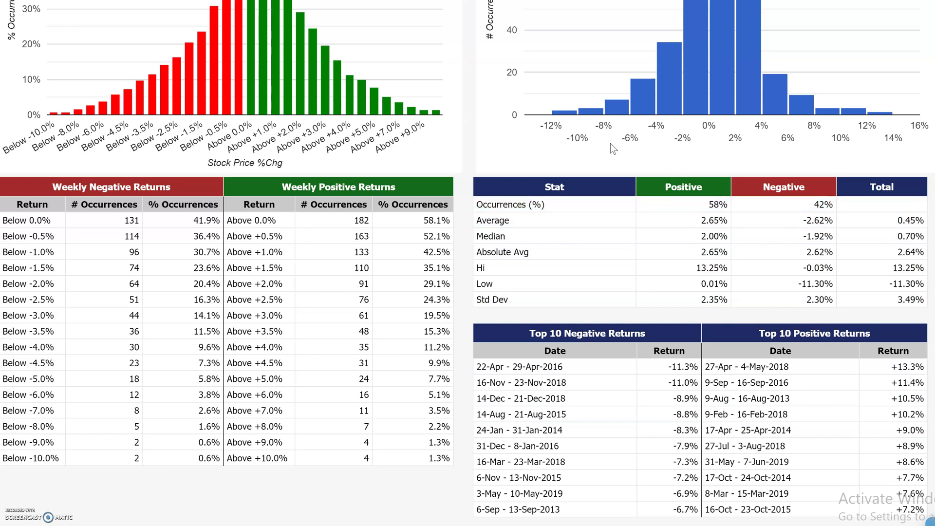
{"action": "scroll", "coordinate": [699, 269], "scroll_direction": "up", "scroll_amount": 5}
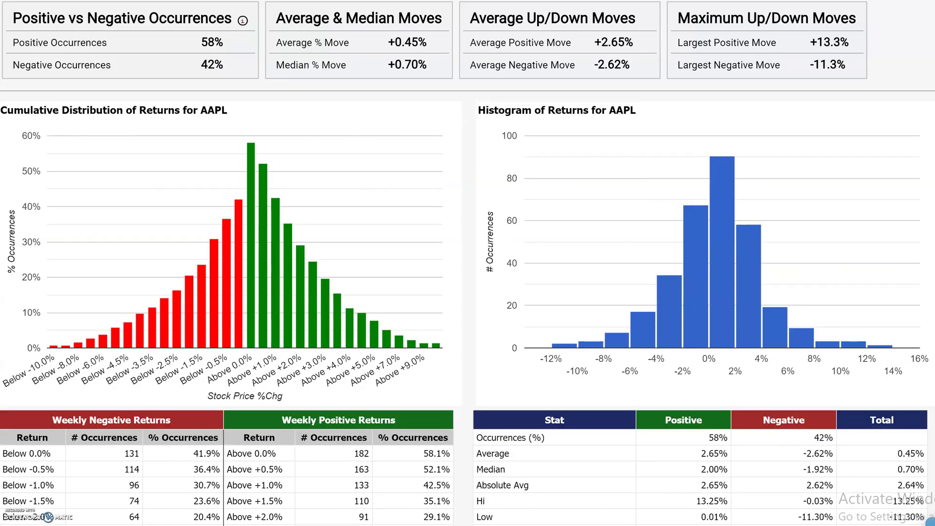
{"action": "scroll", "coordinate": [767, 219], "scroll_direction": "down", "scroll_amount": 5}
{"action": "left_click_drag", "start_coordinate": [732, 204], "coordinate": [708, 206]}
{"action": "left_click_drag", "start_coordinate": [834, 205], "coordinate": [812, 209]}
{"action": "left_click_drag", "start_coordinate": [730, 220], "coordinate": [695, 226]}
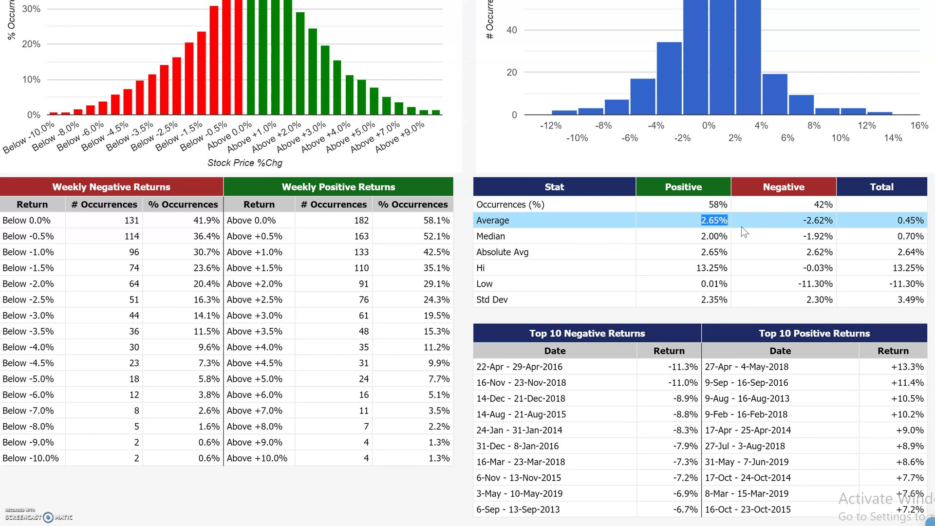
{"action": "left_click_drag", "start_coordinate": [834, 220], "coordinate": [820, 221]}
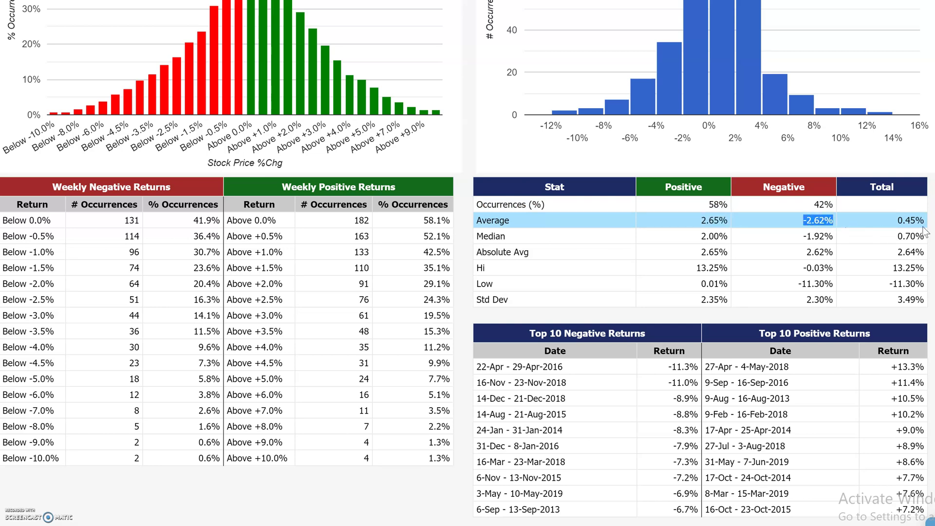
{"action": "left_click_drag", "start_coordinate": [925, 222], "coordinate": [898, 223]}
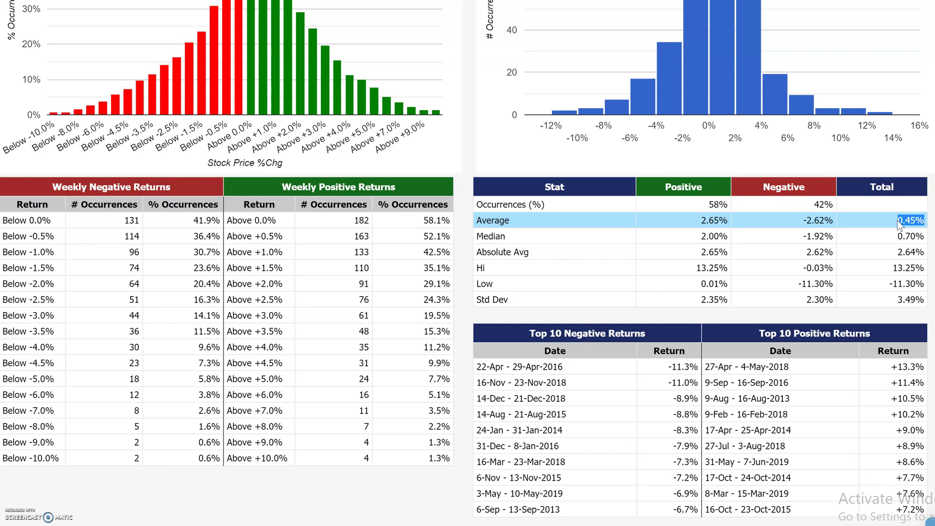
Read the positive, negative and total values of the Median and Absolute Avg rows in the Stat table
{"action": "left_click_drag", "start_coordinate": [730, 237], "coordinate": [698, 236]}
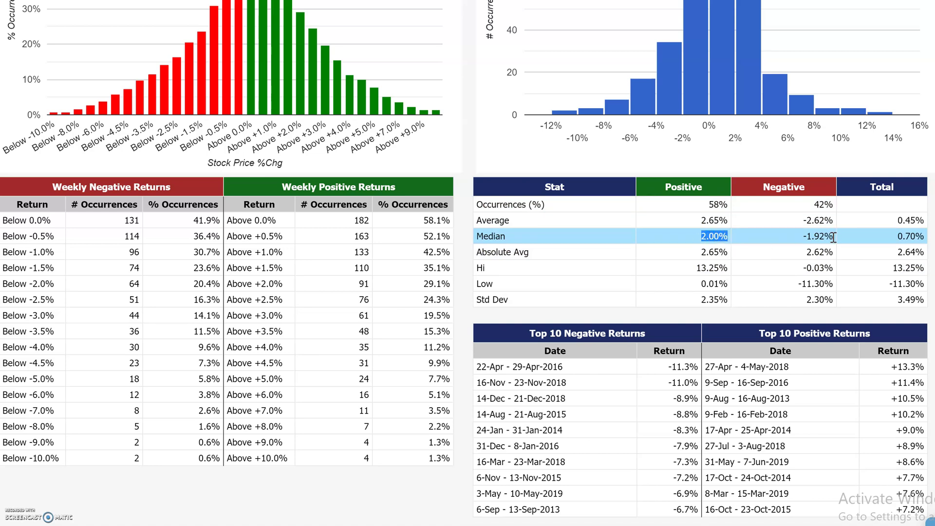
{"action": "left_click_drag", "start_coordinate": [834, 236], "coordinate": [804, 241]}
{"action": "left_click_drag", "start_coordinate": [926, 236], "coordinate": [885, 234]}
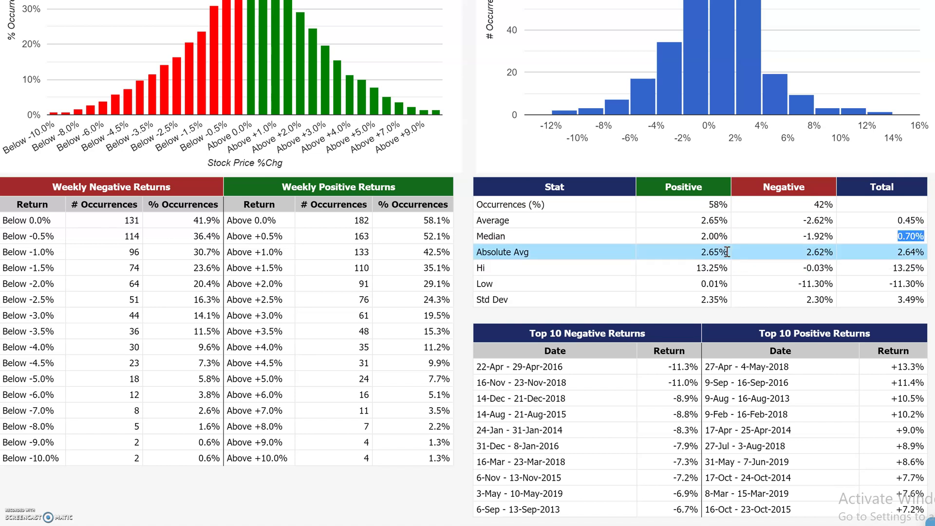
{"action": "left_click_drag", "start_coordinate": [729, 252], "coordinate": [702, 254]}
{"action": "left_click_drag", "start_coordinate": [835, 251], "coordinate": [805, 253]}
{"action": "left_click_drag", "start_coordinate": [890, 253], "coordinate": [934, 250]}
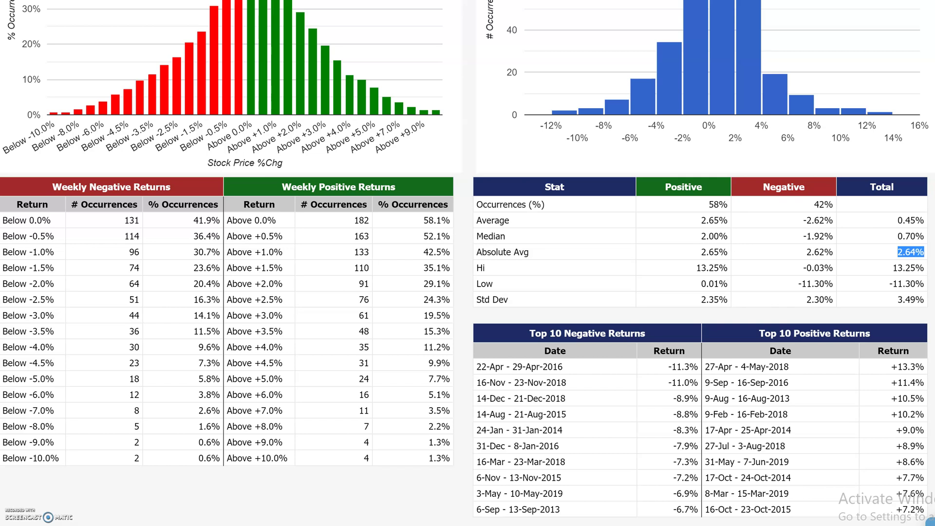
{"action": "left_click", "coordinate": [915, 254]}
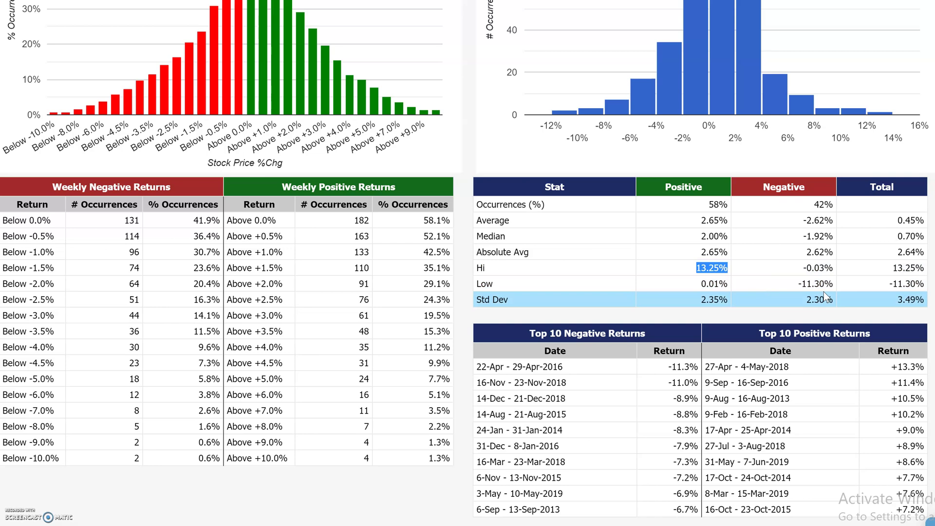
Read the negative Low value and the Std Dev row's positive, negative and total values in the Stat table
{"action": "left_click_drag", "start_coordinate": [834, 281], "coordinate": [796, 282]}
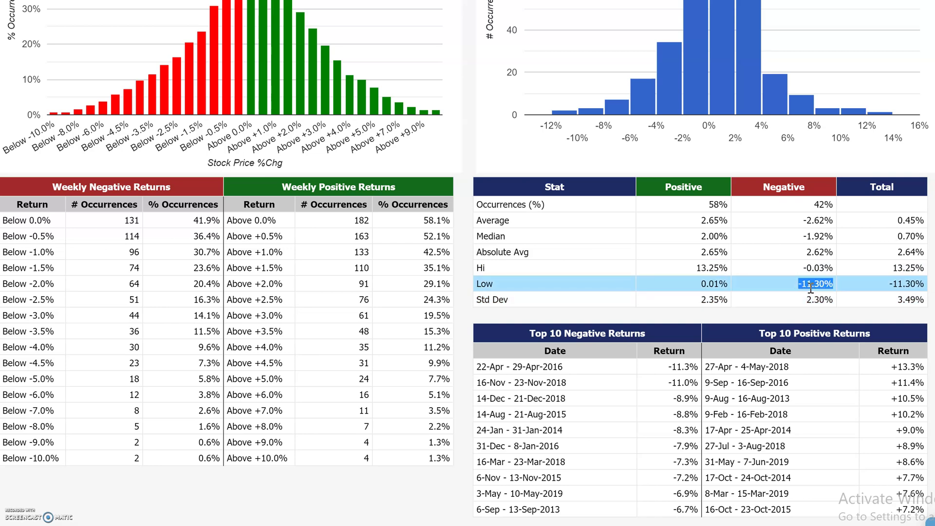
{"action": "left_click", "coordinate": [729, 303]}
{"action": "left_click_drag", "start_coordinate": [836, 300], "coordinate": [806, 300]}
{"action": "left_click_drag", "start_coordinate": [927, 300], "coordinate": [895, 301]}
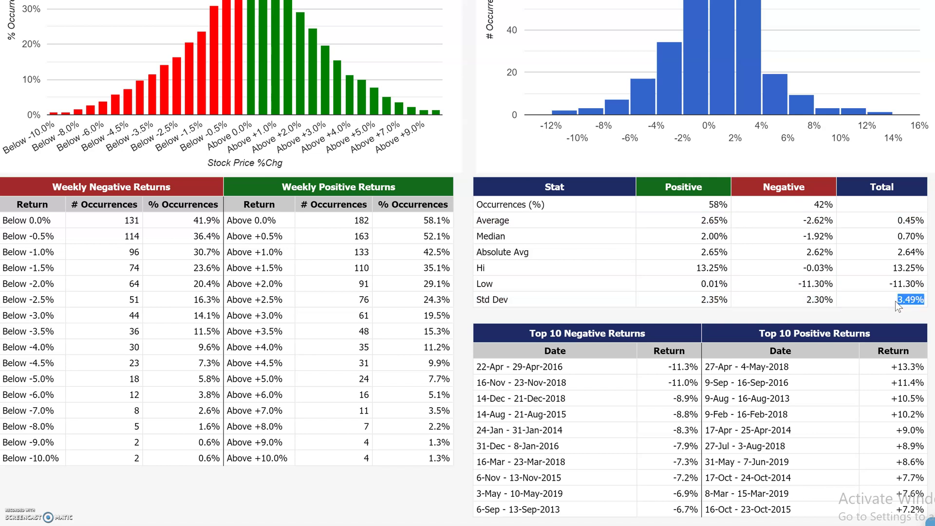
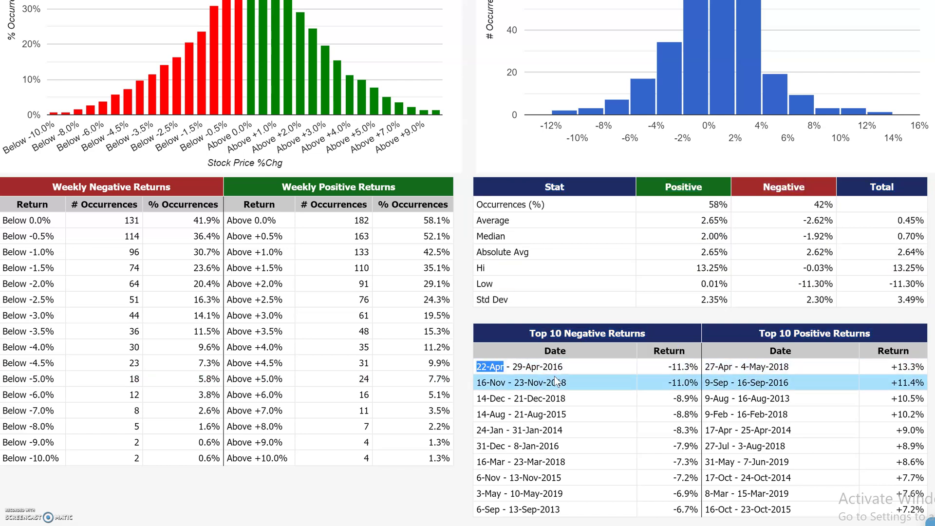
Read the date ranges and returns of the first entries in the Top 10 Negative Returns and Top 10 Positive Returns tables
{"action": "left_click_drag", "start_coordinate": [564, 367], "coordinate": [511, 366]}
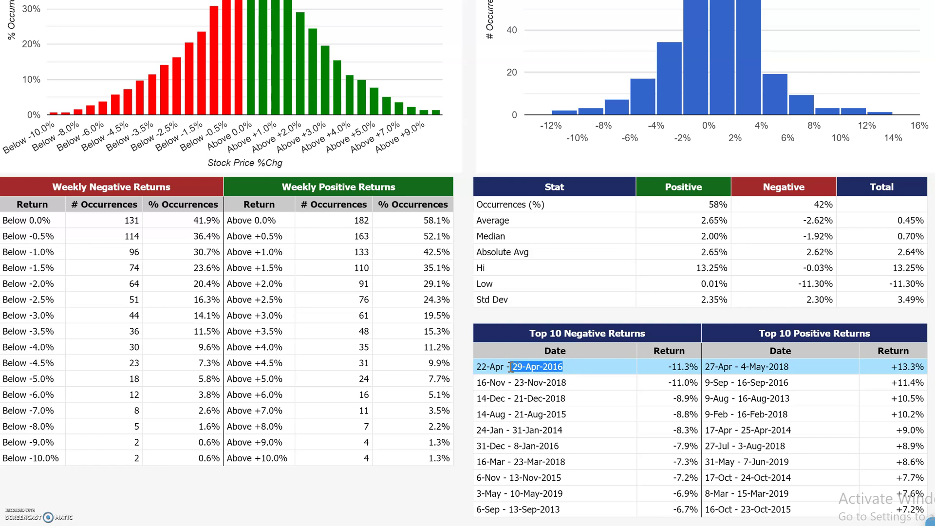
{"action": "left_click_drag", "start_coordinate": [698, 367], "coordinate": [668, 367]}
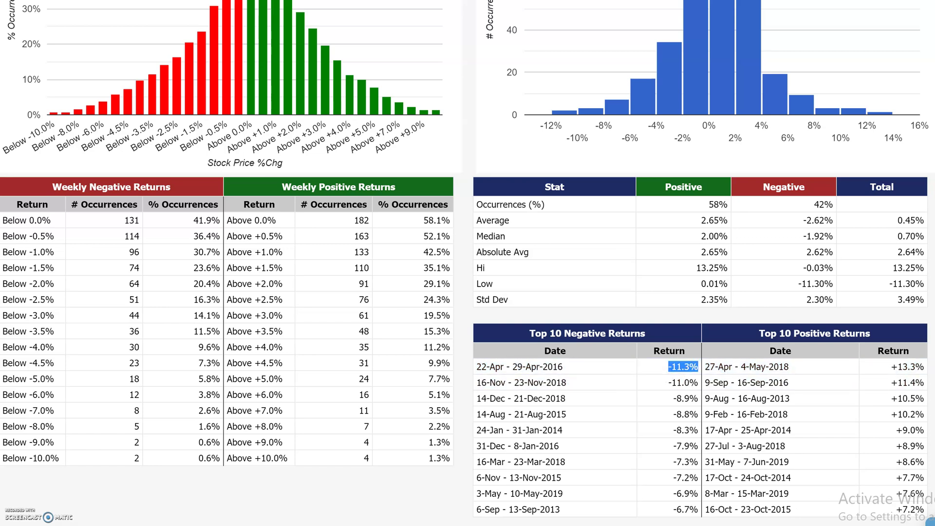
{"action": "left_click", "coordinate": [685, 371]}
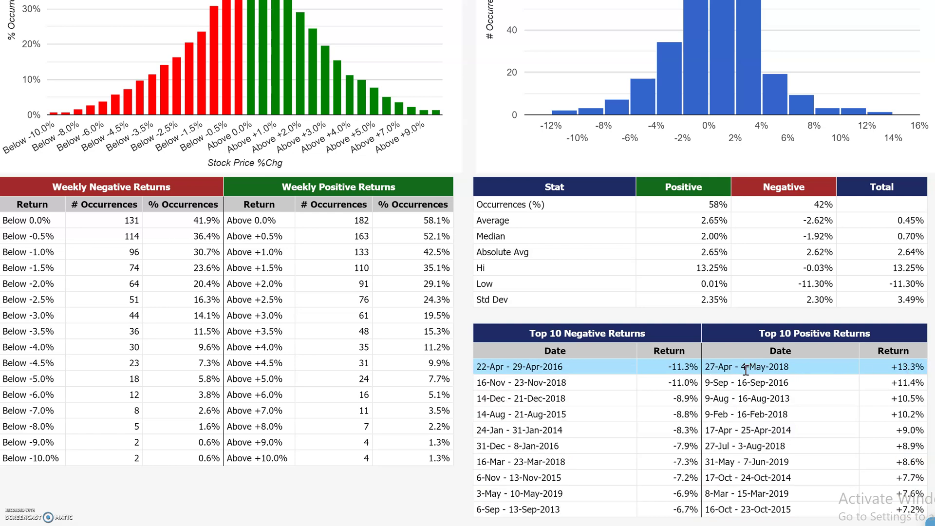
{"action": "left_click_drag", "start_coordinate": [732, 367], "coordinate": [710, 367]}
{"action": "left_click_drag", "start_coordinate": [796, 367], "coordinate": [738, 367]}
{"action": "left_click_drag", "start_coordinate": [924, 366], "coordinate": [891, 368]}
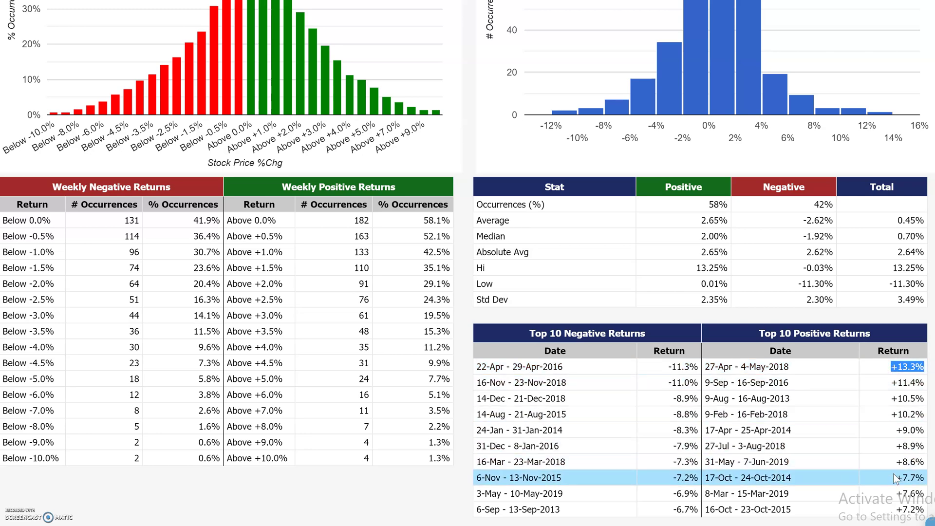
Generate the AAPL report for Intervals [# Days] with 10 period days and 8 years of historical prices
{"action": "scroll", "coordinate": [895, 479], "scroll_direction": "up", "scroll_amount": 9}
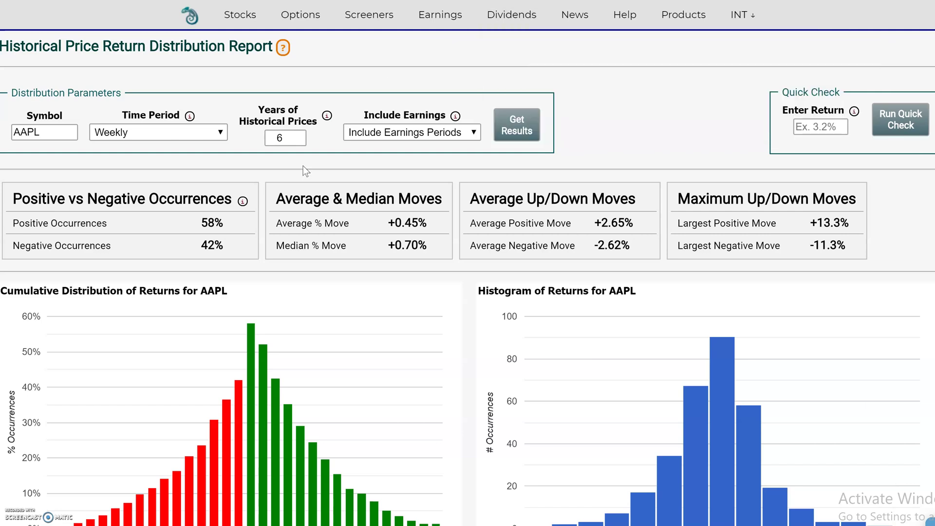
{"action": "left_click", "coordinate": [217, 142]}
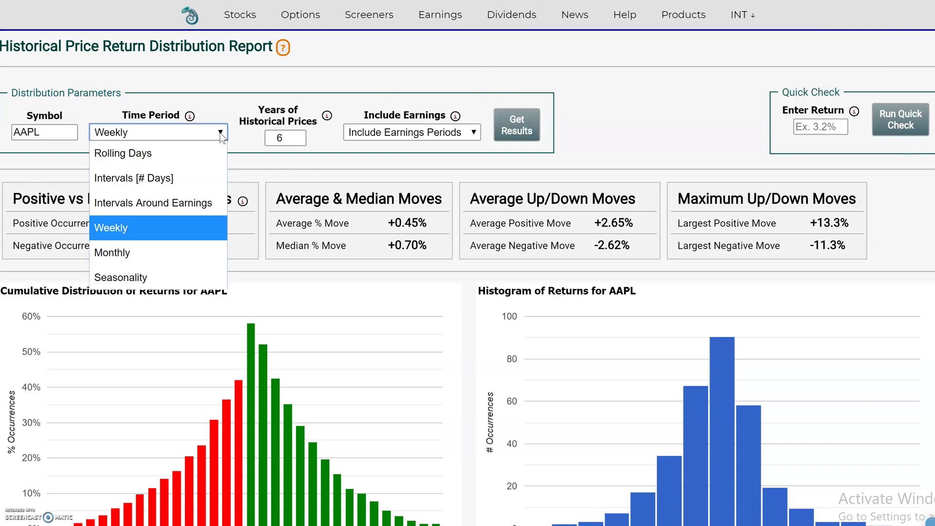
{"action": "left_click", "coordinate": [168, 177]}
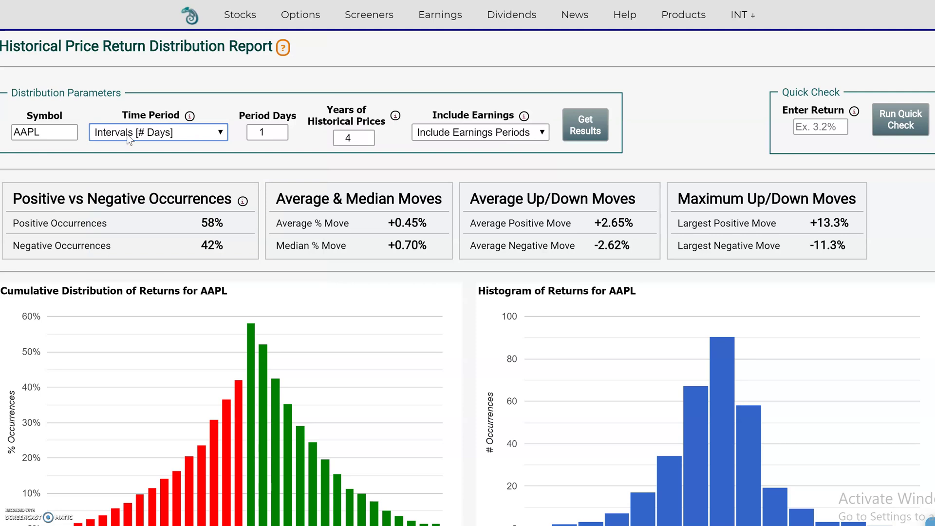
{"action": "left_click", "coordinate": [282, 129]}
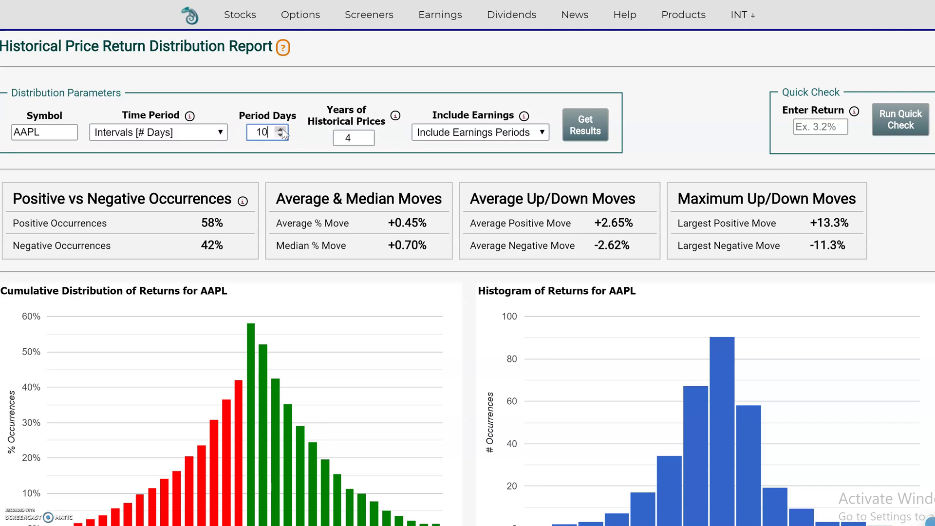
{"action": "left_click", "coordinate": [367, 135]}
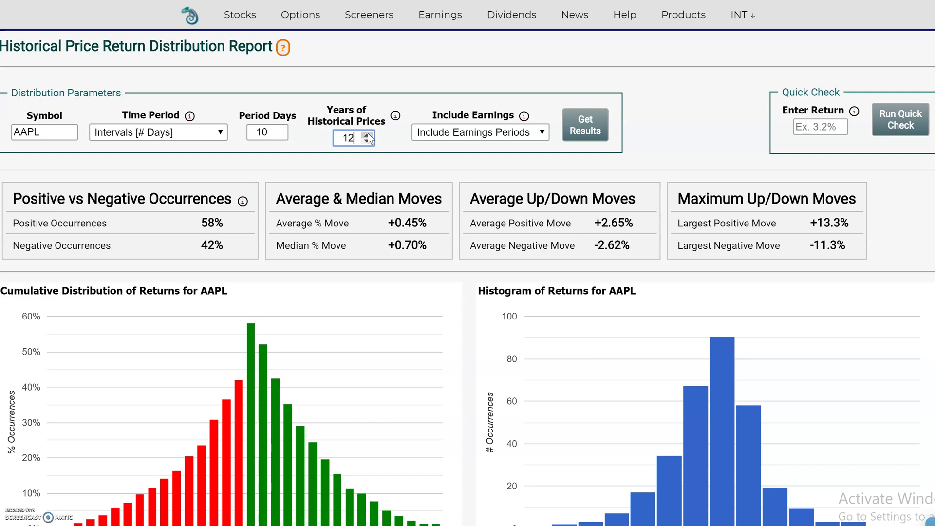
{"action": "left_click", "coordinate": [368, 142]}
{"action": "left_click", "coordinate": [585, 125]}
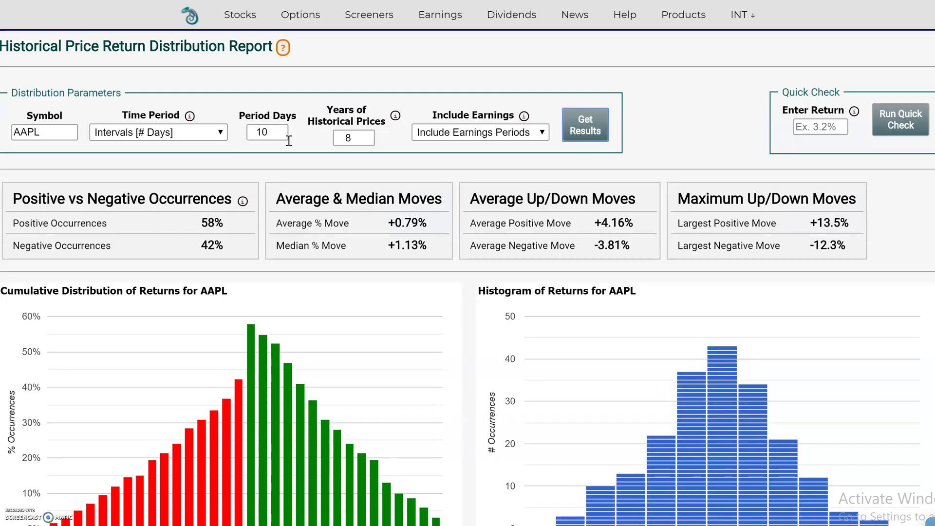
Read the positive and negative occurrences and the average and median moves in the 10-day interval summary
{"action": "double_click", "coordinate": [213, 222]}
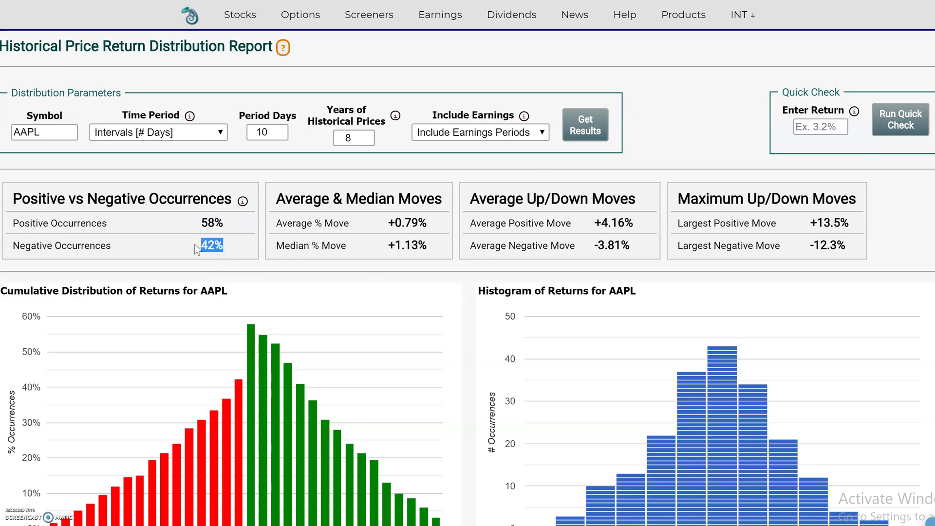
{"action": "mouse_move", "coordinate": [188, 120]}
{"action": "left_click_drag", "start_coordinate": [429, 223], "coordinate": [388, 245]}
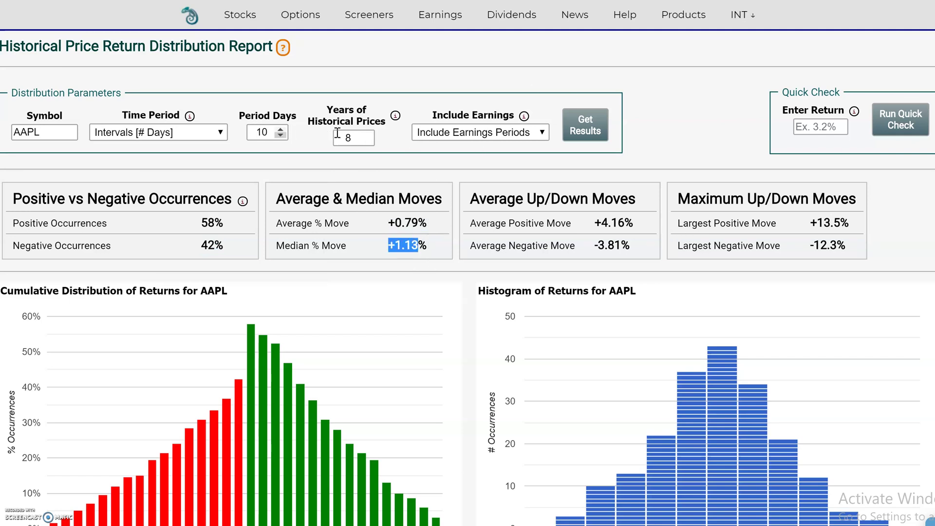
Regenerate the interval report with 15 period days and read its positive occurrences and average move
{"action": "left_click", "coordinate": [280, 129]}
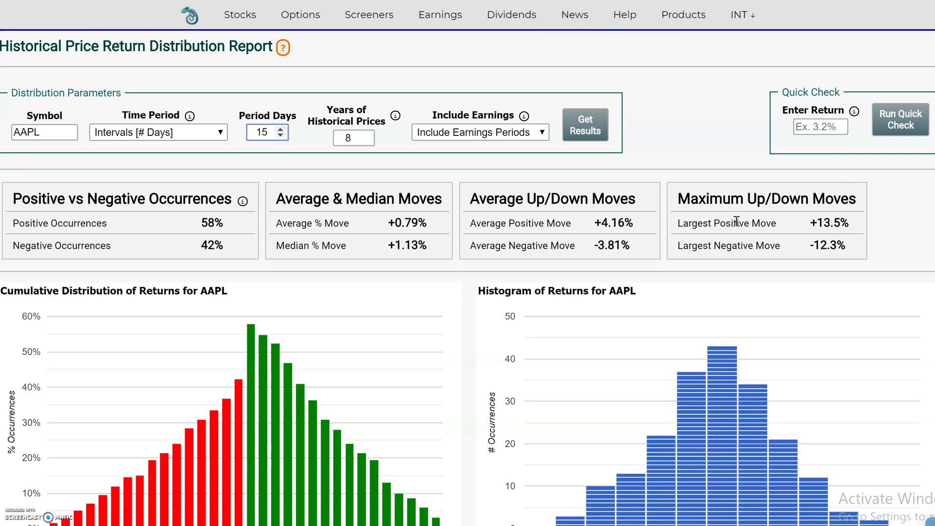
{"action": "left_click", "coordinate": [588, 133]}
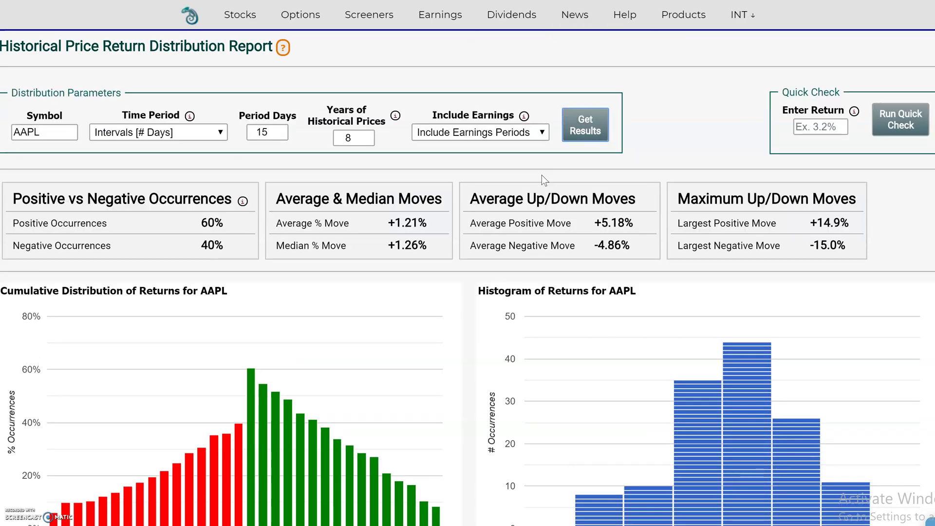
{"action": "left_click_drag", "start_coordinate": [226, 223], "coordinate": [194, 224]}
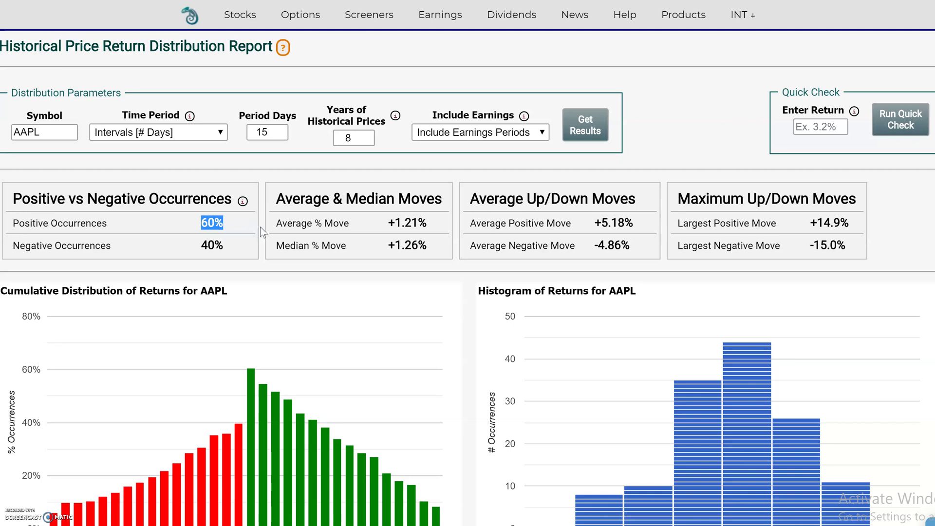
{"action": "left_click_drag", "start_coordinate": [434, 226], "coordinate": [386, 221]}
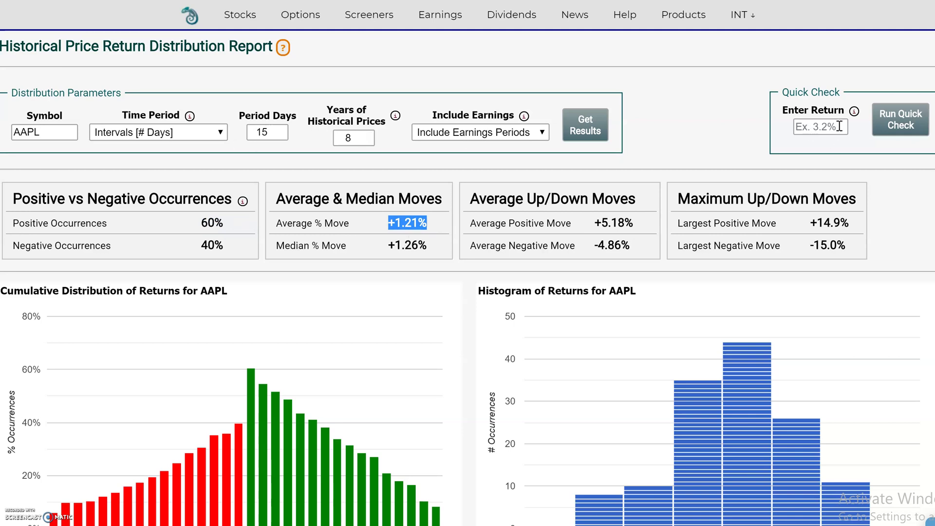
Run a Quick Check for a return of 5 and read the occurrences below -5% and above 5%
{"action": "left_click", "coordinate": [811, 128]}
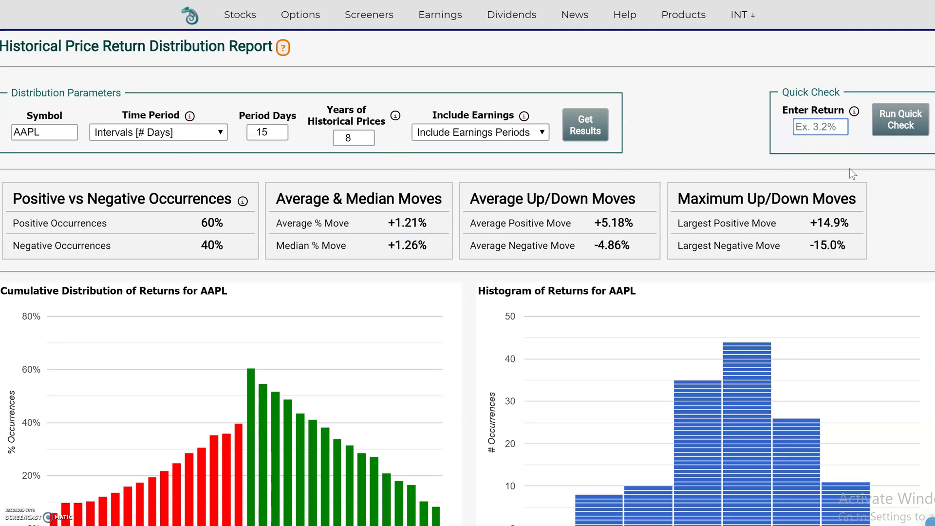
{"action": "type", "text": "5"}
{"action": "left_click", "coordinate": [900, 126]}
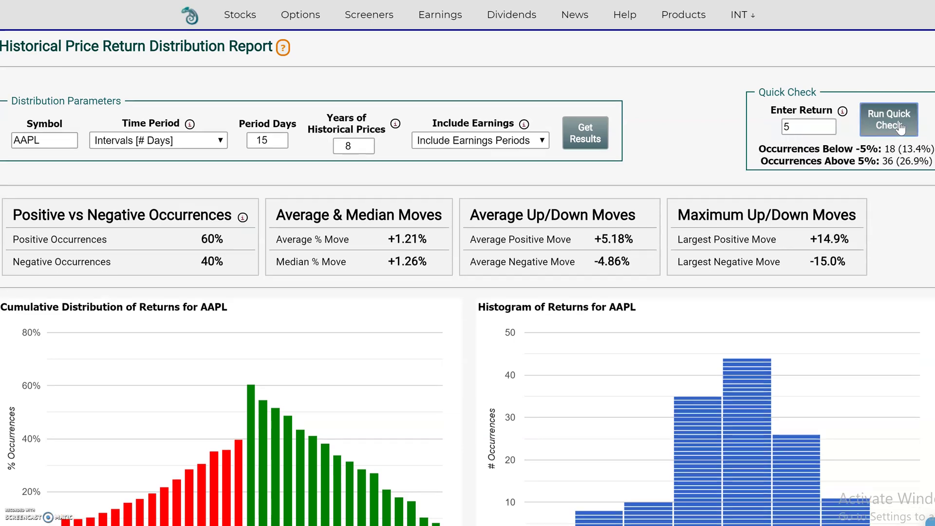
{"action": "left_click_drag", "start_coordinate": [882, 149], "coordinate": [856, 147]}
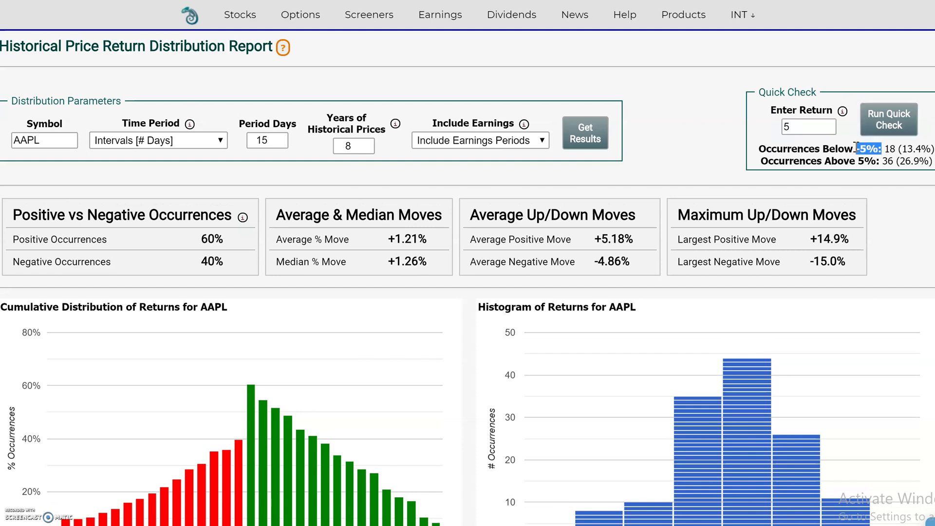
{"action": "left_click_drag", "start_coordinate": [930, 148], "coordinate": [858, 161]}
{"action": "left_click_drag", "start_coordinate": [929, 163], "coordinate": [897, 162]}
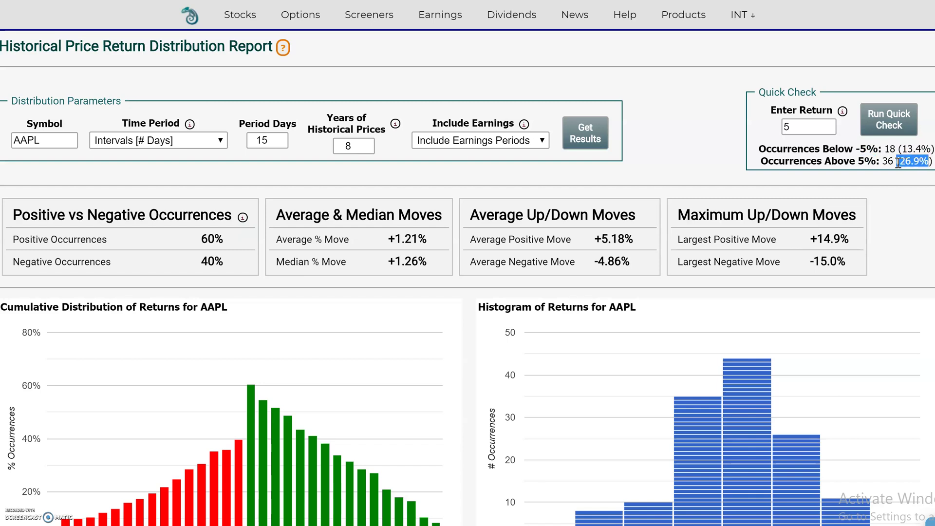
Check the Quick Check figures against the Above +5.0% and Below -5.0% rows of the intervals returns tables
{"action": "scroll", "coordinate": [871, 223], "scroll_direction": "down", "scroll_amount": 8}
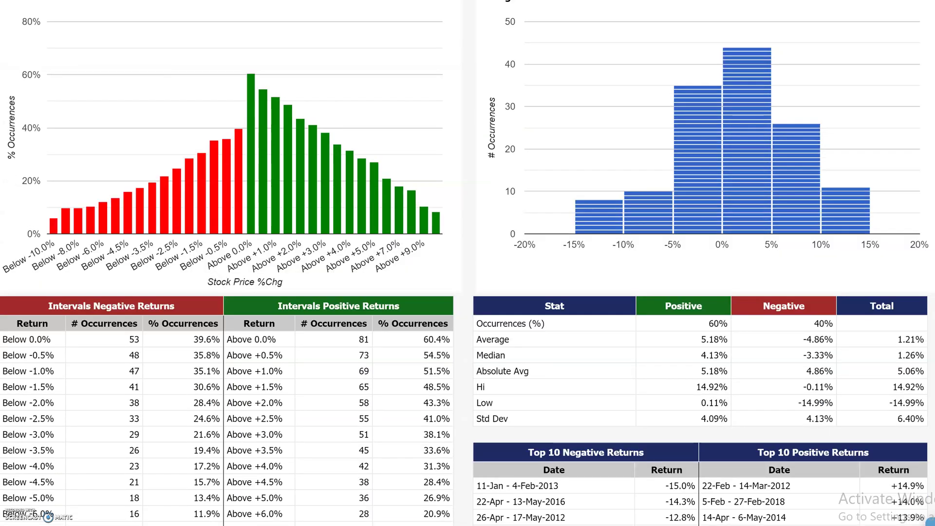
{"action": "left_click_drag", "start_coordinate": [294, 419], "coordinate": [251, 420]}
{"action": "left_click_drag", "start_coordinate": [451, 420], "coordinate": [423, 420]}
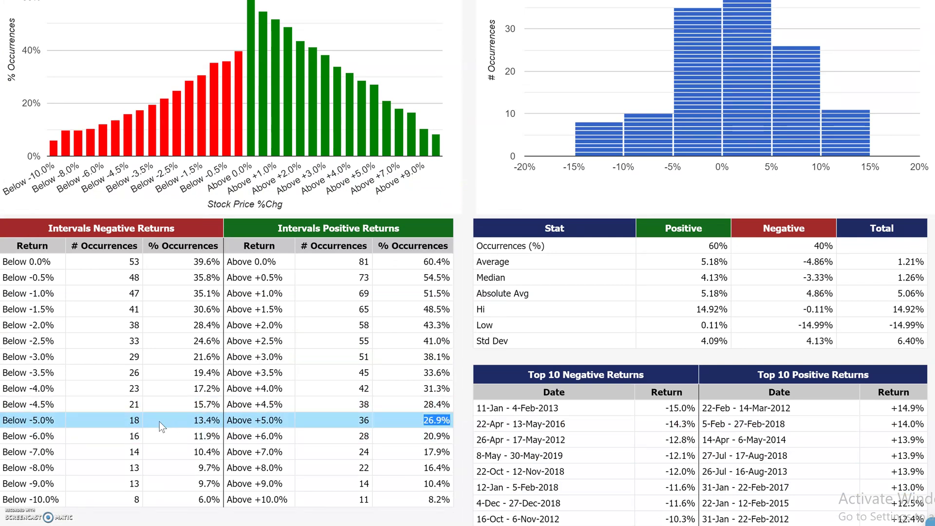
{"action": "left_click", "coordinate": [221, 422]}
{"action": "left_click_drag", "start_coordinate": [222, 420], "coordinate": [188, 420]}
{"action": "left_click_drag", "start_coordinate": [124, 422], "coordinate": [142, 420]}
Run a Quick Check for a return of 12 and read the occurrences above 12%
{"action": "scroll", "coordinate": [689, 317], "scroll_direction": "up", "scroll_amount": 3}
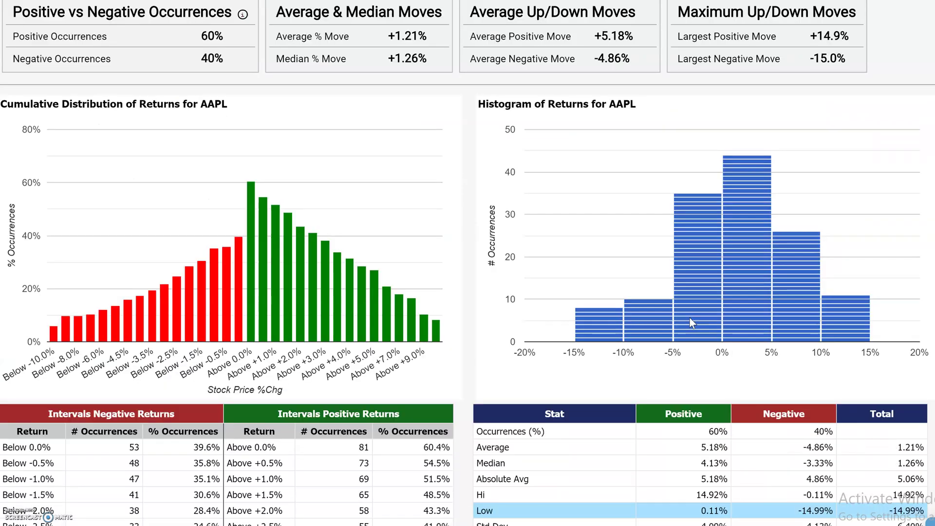
{"action": "scroll", "coordinate": [689, 316], "scroll_direction": "up", "scroll_amount": 3}
{"action": "double_click", "coordinate": [792, 128]}
{"action": "type", "text": "12"}
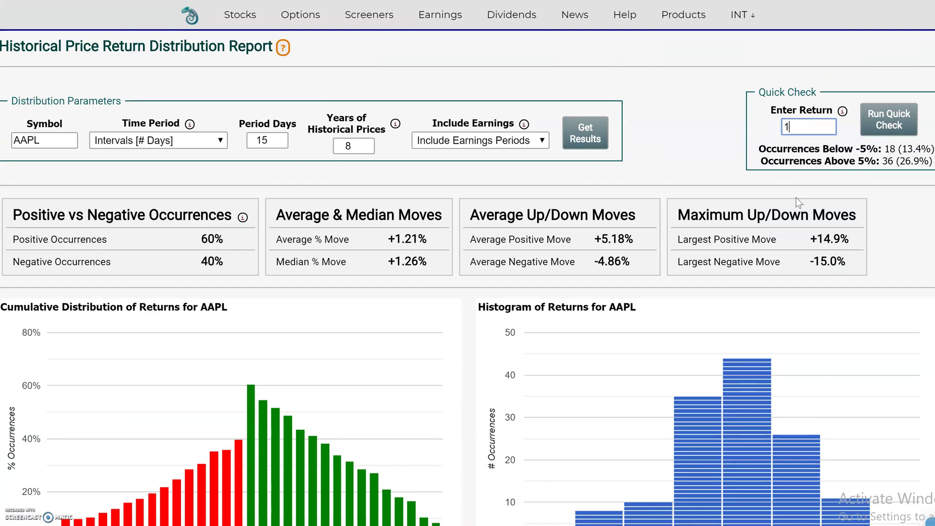
{"action": "left_click", "coordinate": [890, 124]}
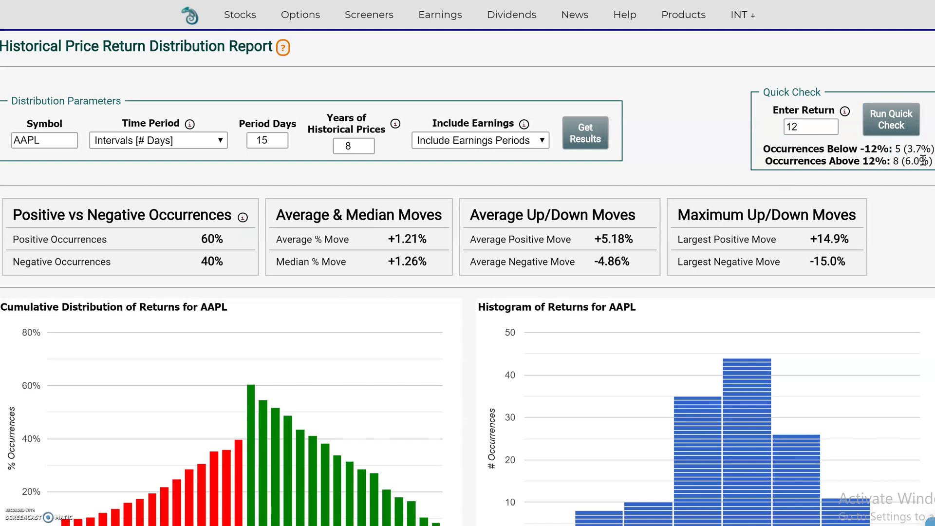
{"action": "left_click_drag", "start_coordinate": [930, 166], "coordinate": [899, 163]}
Generate the AAPL report for Rolling Days with 15 period days and 4 years of historical prices
{"action": "left_click", "coordinate": [226, 138]}
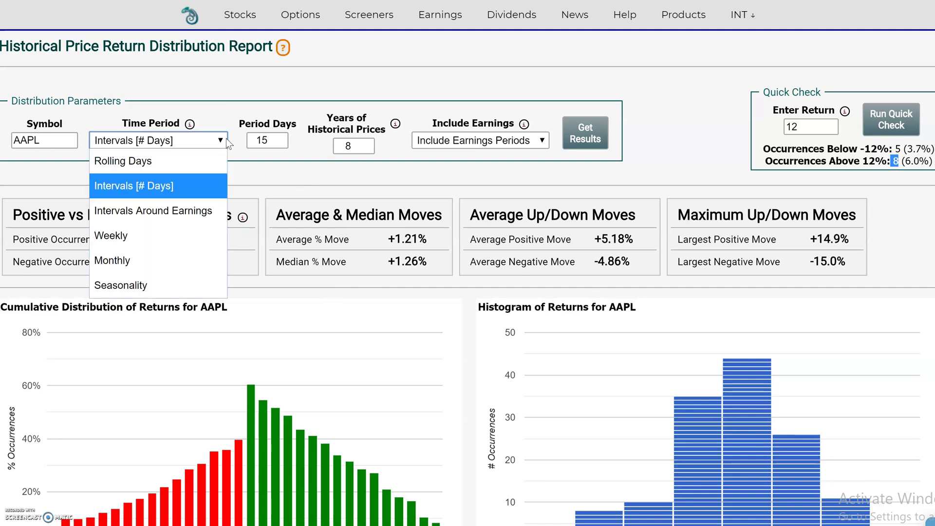
{"action": "left_click", "coordinate": [203, 164]}
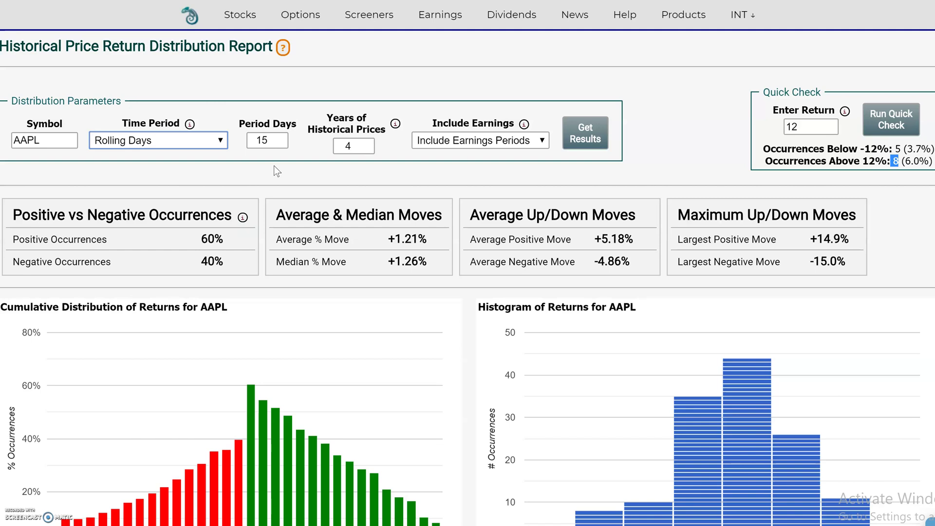
{"action": "left_click", "coordinate": [586, 133]}
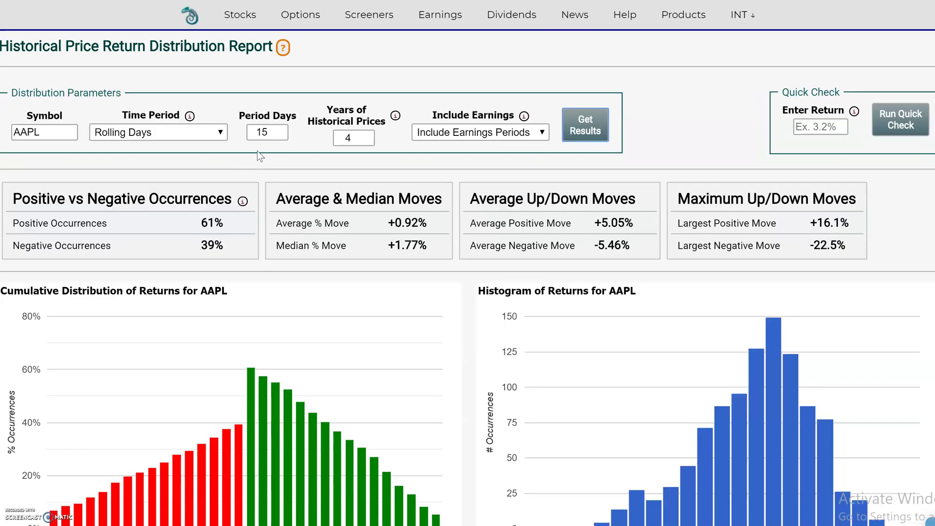
Generate the AAPL report for the Monthly time period with 10 years of historical prices
{"action": "left_click", "coordinate": [226, 139]}
{"action": "left_click", "coordinate": [223, 135]}
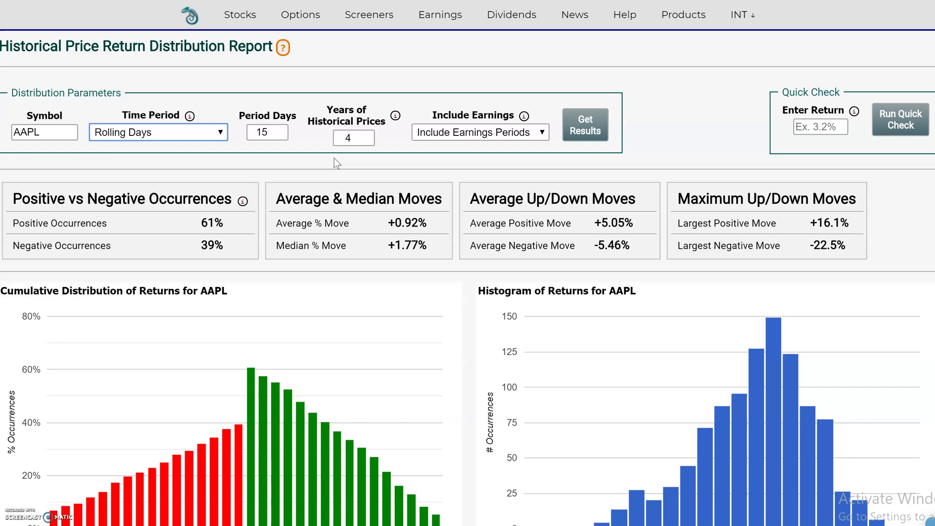
{"action": "left_click", "coordinate": [220, 133]}
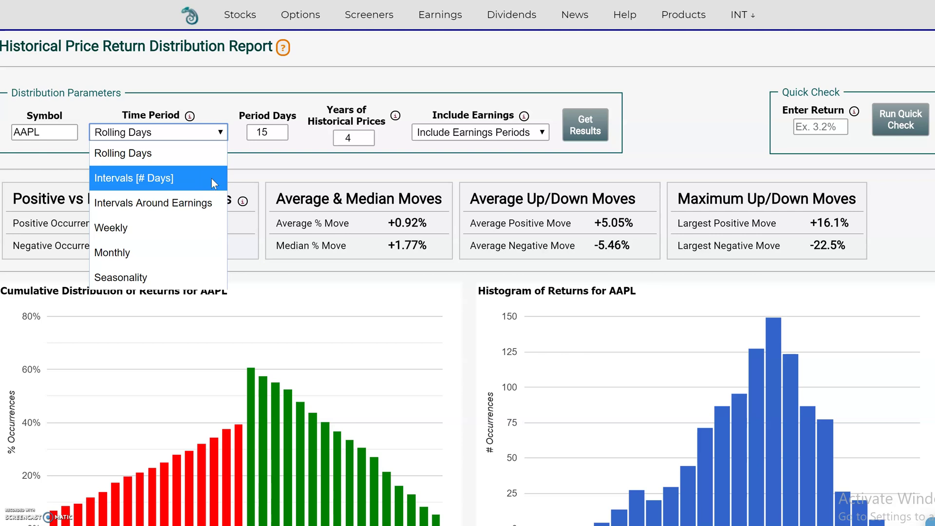
{"action": "left_click", "coordinate": [182, 262]}
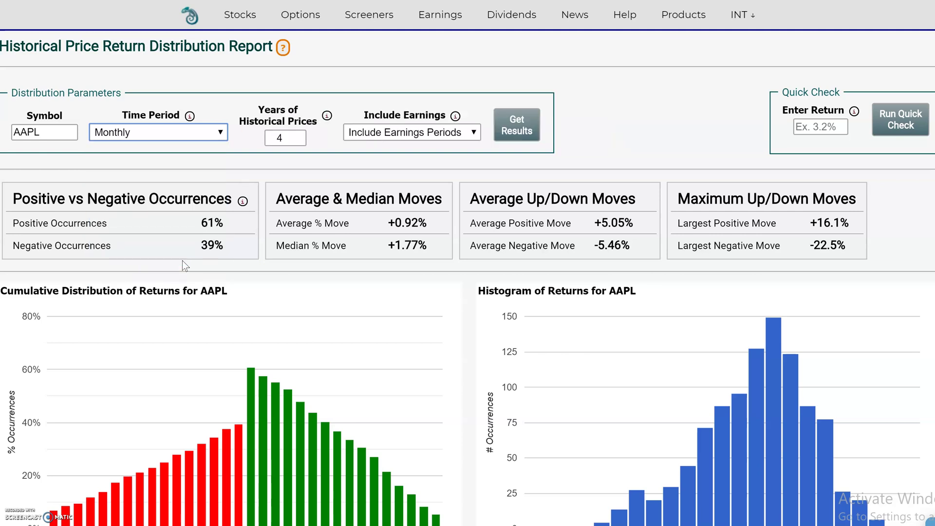
{"action": "left_click", "coordinate": [299, 137]}
{"action": "left_click", "coordinate": [299, 136]}
{"action": "left_click", "coordinate": [299, 136]}
{"action": "left_click", "coordinate": [298, 136]}
{"action": "left_click", "coordinate": [299, 137]}
{"action": "left_click", "coordinate": [299, 136]}
{"action": "left_click", "coordinate": [500, 133]}
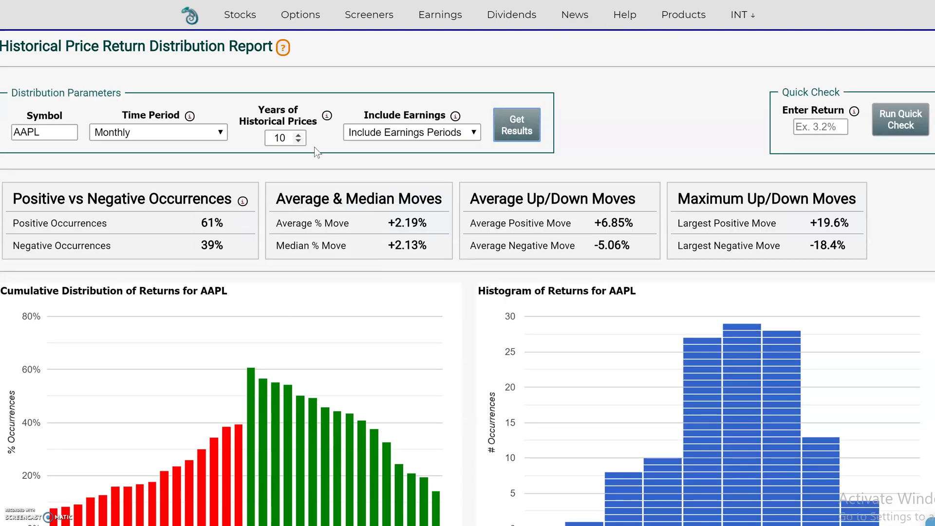
Review the monthly report's positive occurrences, average percentage move, and largest positive and negative moves
{"action": "left_click_drag", "start_coordinate": [227, 228], "coordinate": [201, 229]}
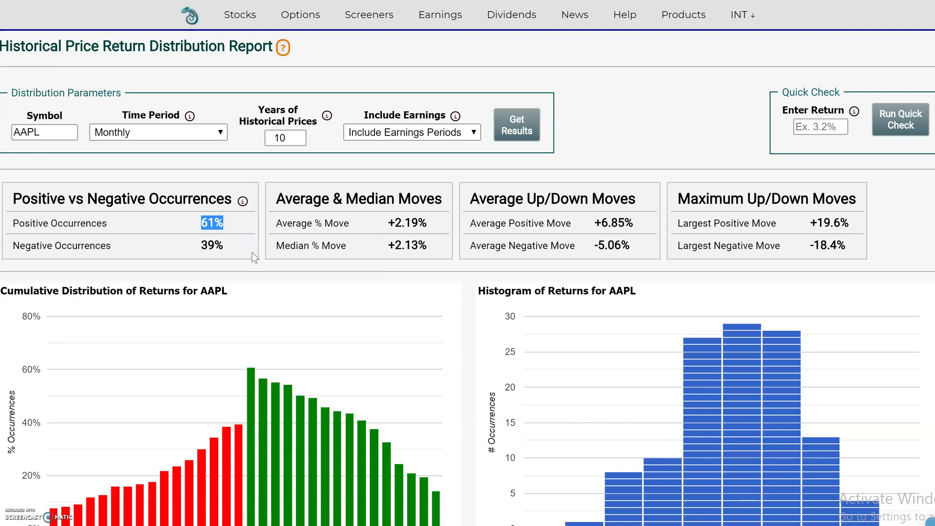
{"action": "left_click_drag", "start_coordinate": [434, 222], "coordinate": [383, 227]}
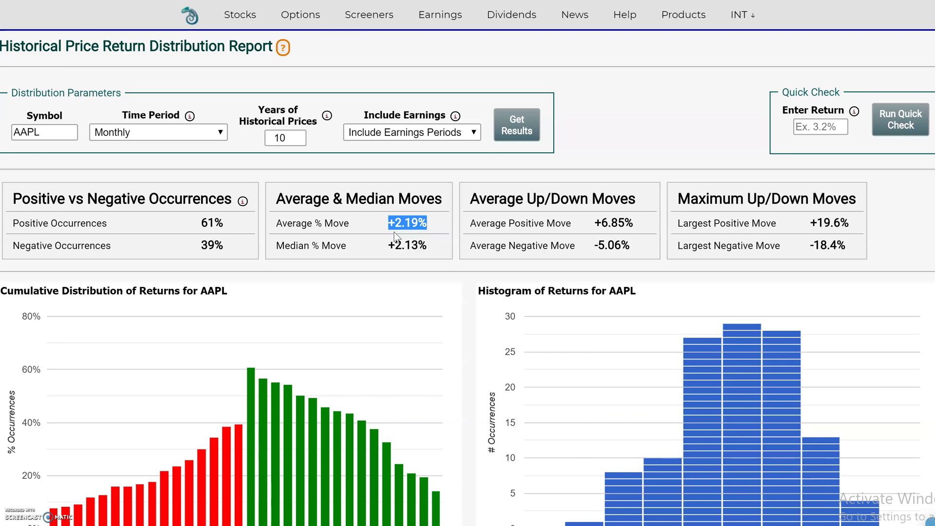
{"action": "left_click_drag", "start_coordinate": [235, 224], "coordinate": [196, 215]}
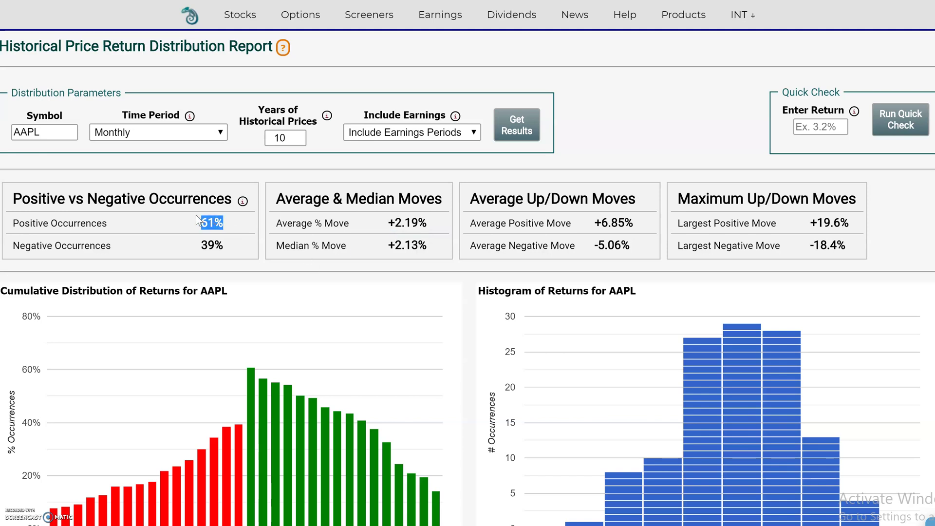
{"action": "left_click_drag", "start_coordinate": [430, 224], "coordinate": [387, 222]}
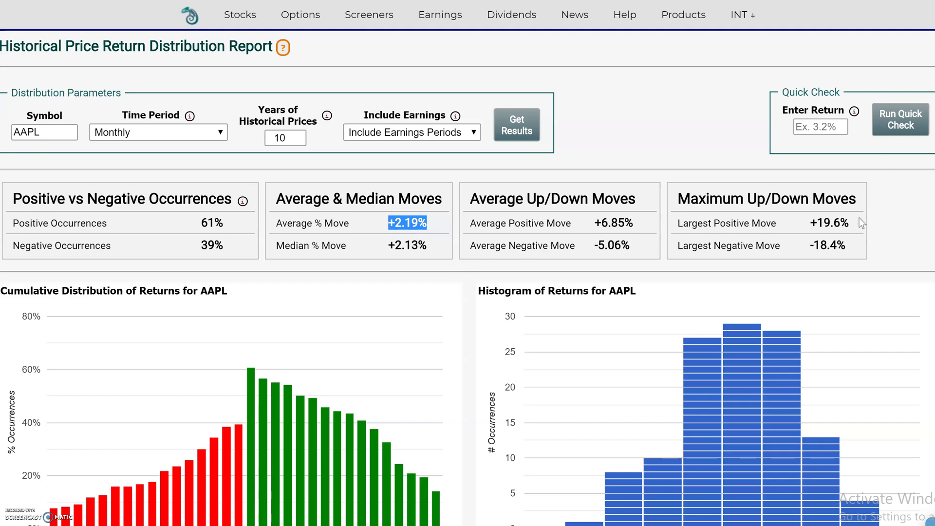
{"action": "left_click_drag", "start_coordinate": [860, 222], "coordinate": [810, 222]}
{"action": "left_click_drag", "start_coordinate": [850, 246], "coordinate": [810, 246]}
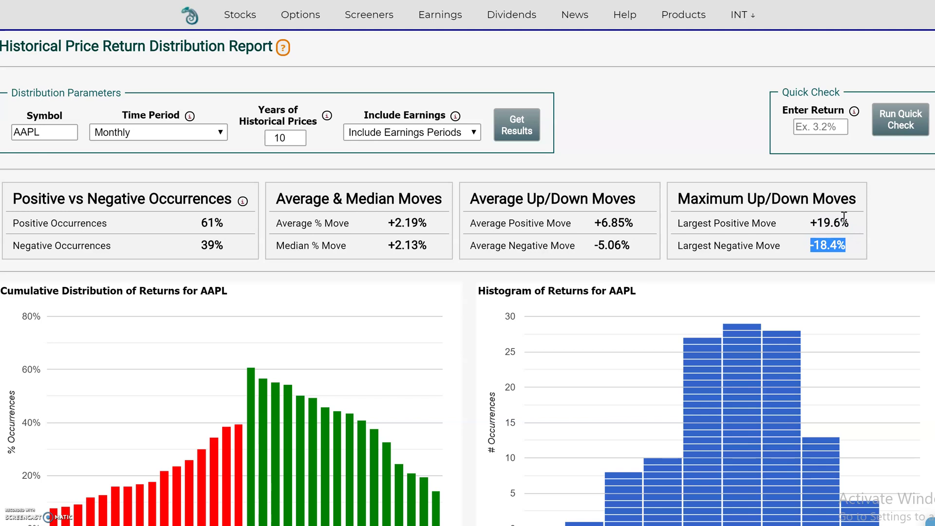
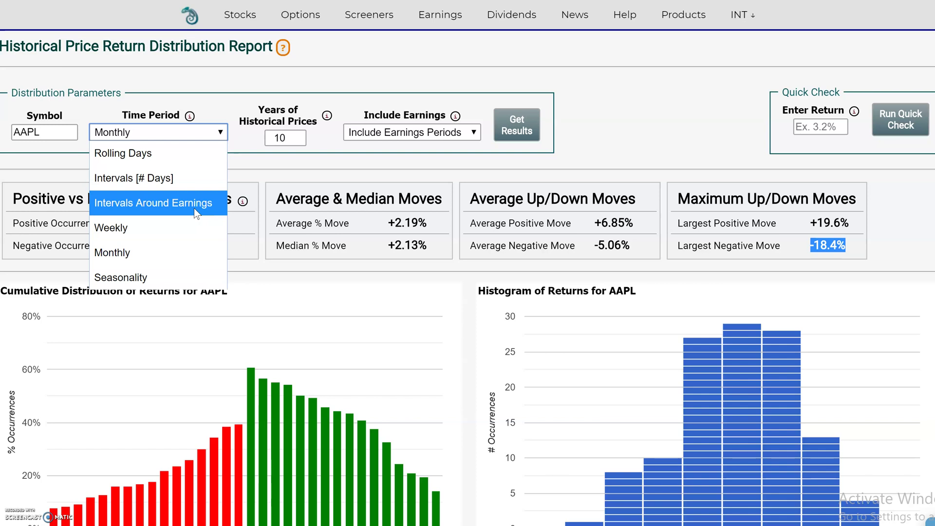
Set the time period to Intervals Around Earnings, starting 8 days before earnings and ending 1 day before earnings
{"action": "left_click", "coordinate": [193, 209]}
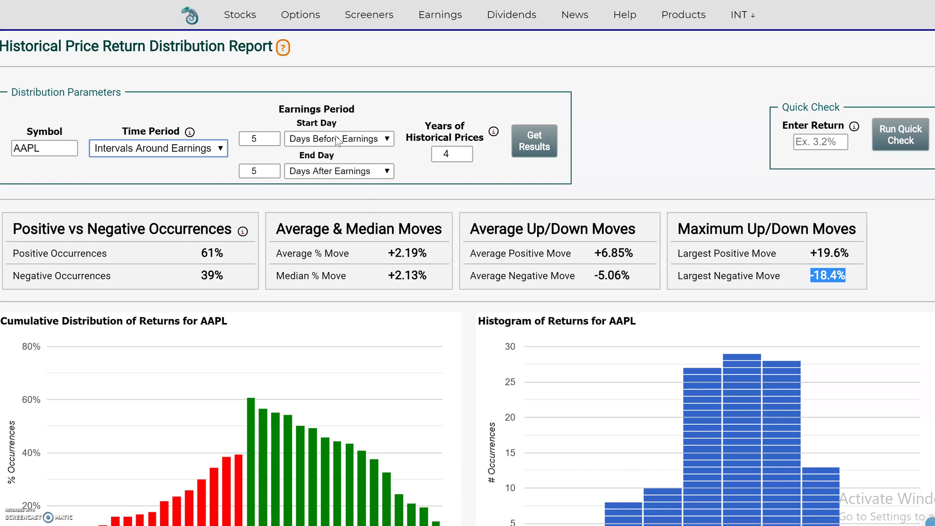
{"action": "left_click", "coordinate": [273, 137]}
{"action": "left_click", "coordinate": [274, 137]}
{"action": "left_click", "coordinate": [274, 137]}
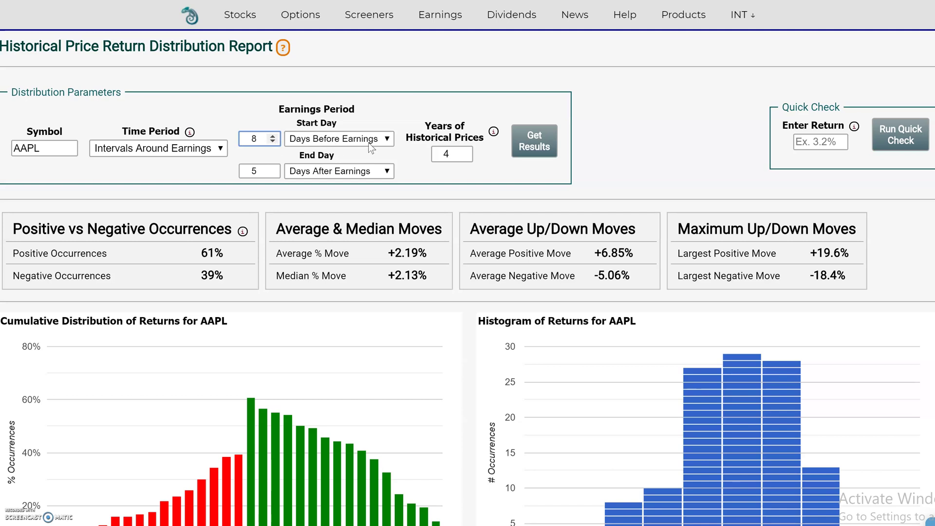
{"action": "left_click", "coordinate": [271, 175]}
{"action": "left_click", "coordinate": [273, 174]}
{"action": "left_click", "coordinate": [273, 175]}
{"action": "left_click", "coordinate": [272, 174]}
{"action": "left_click", "coordinate": [273, 175]}
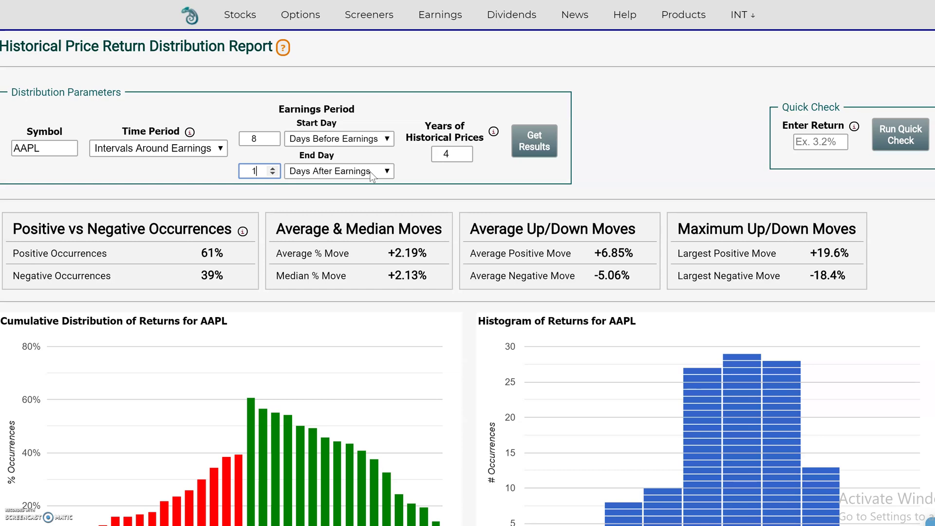
{"action": "left_click", "coordinate": [387, 172]}
{"action": "left_click", "coordinate": [356, 192]}
Set the historical prices to 10 years and generate the AAPL report for the pre-earnings interval
{"action": "left_click", "coordinate": [465, 151]}
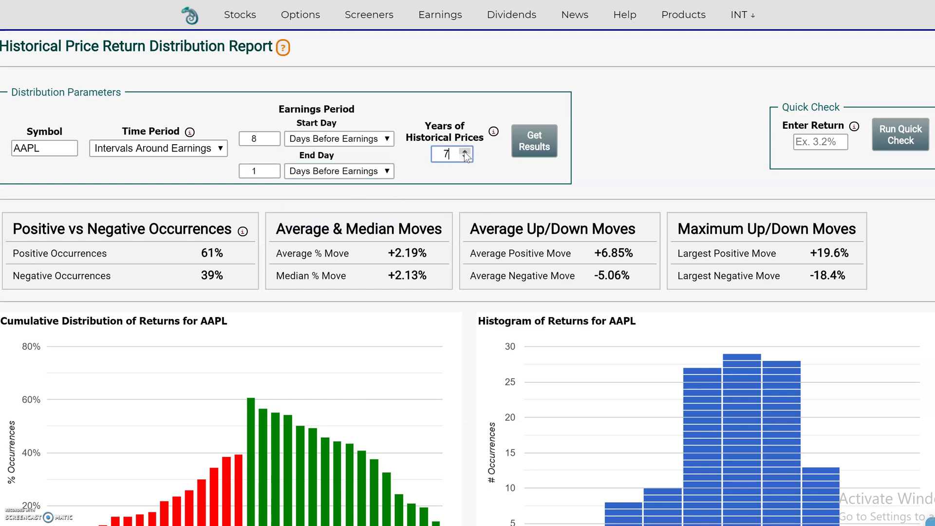
{"action": "left_click", "coordinate": [464, 152]}
{"action": "left_click", "coordinate": [464, 152]}
{"action": "left_click", "coordinate": [535, 144]}
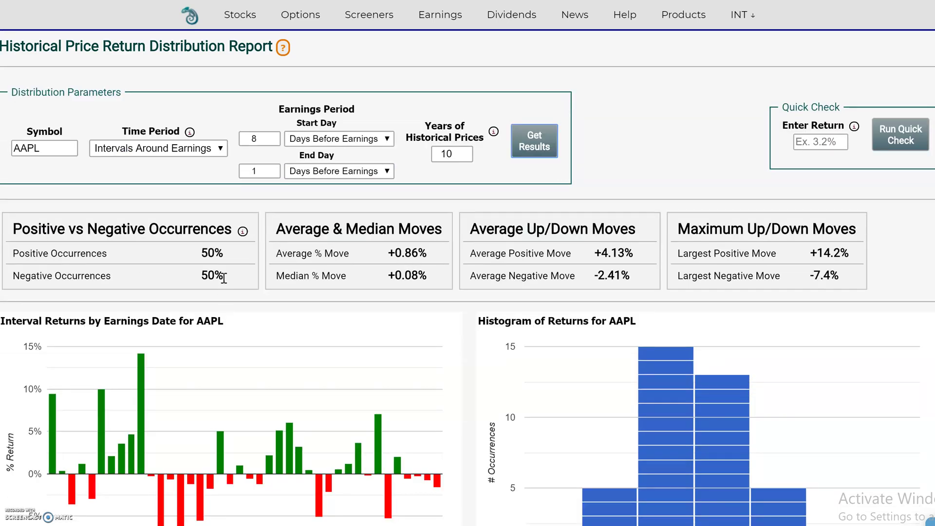
Review the positive and negative occurrences and the April 2019 bar in the Interval Returns by Earnings Date chart
{"action": "scroll", "coordinate": [223, 255], "scroll_direction": "down", "scroll_amount": 5}
{"action": "scroll", "coordinate": [226, 283], "scroll_direction": "up", "scroll_amount": 3}
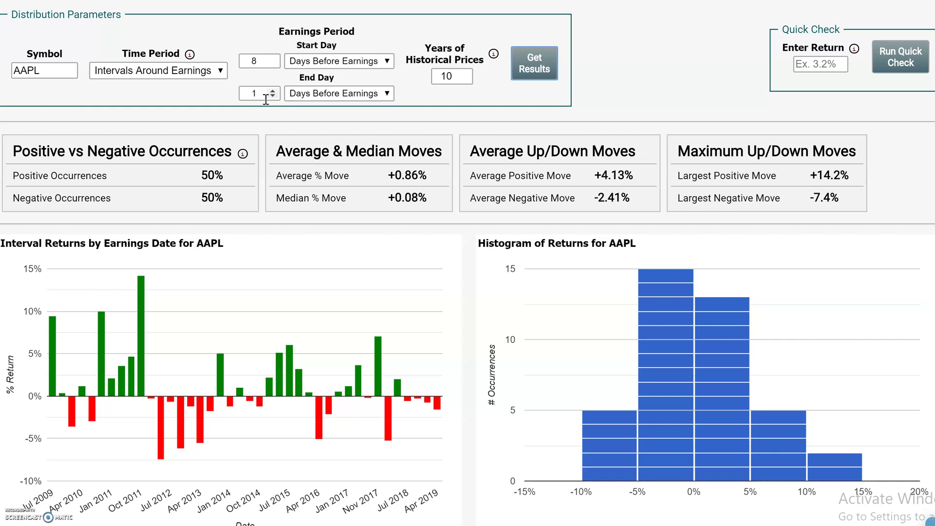
{"action": "left_click_drag", "start_coordinate": [229, 176], "coordinate": [200, 175]}
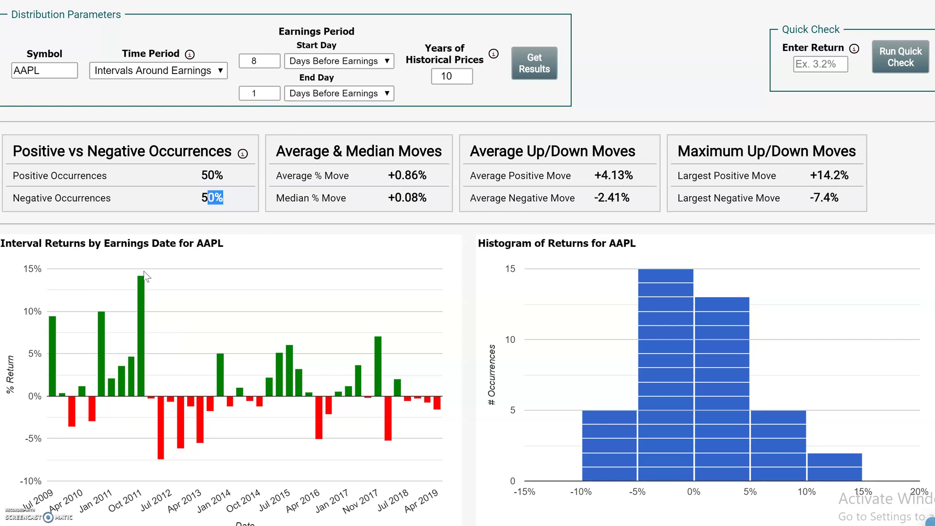
{"action": "scroll", "coordinate": [114, 453], "scroll_direction": "down", "scroll_amount": 2}
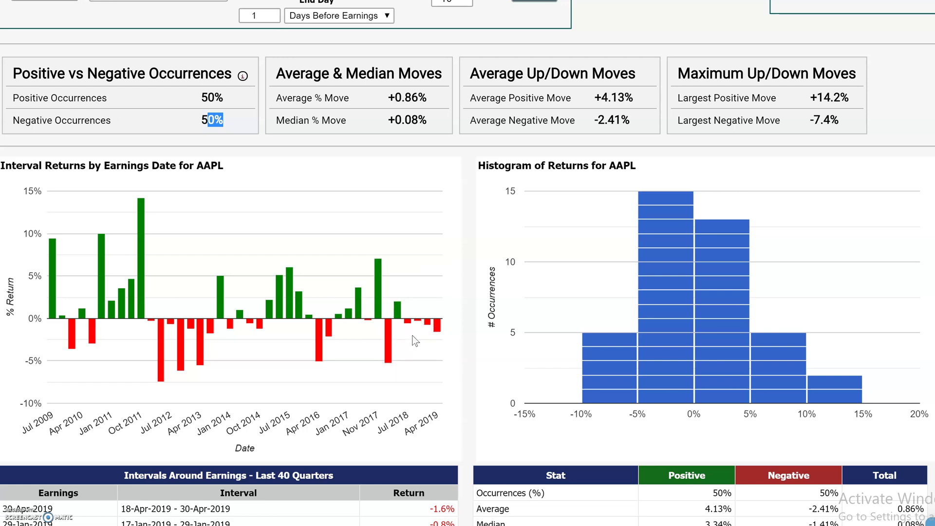
{"action": "mouse_move", "coordinate": [436, 323]}
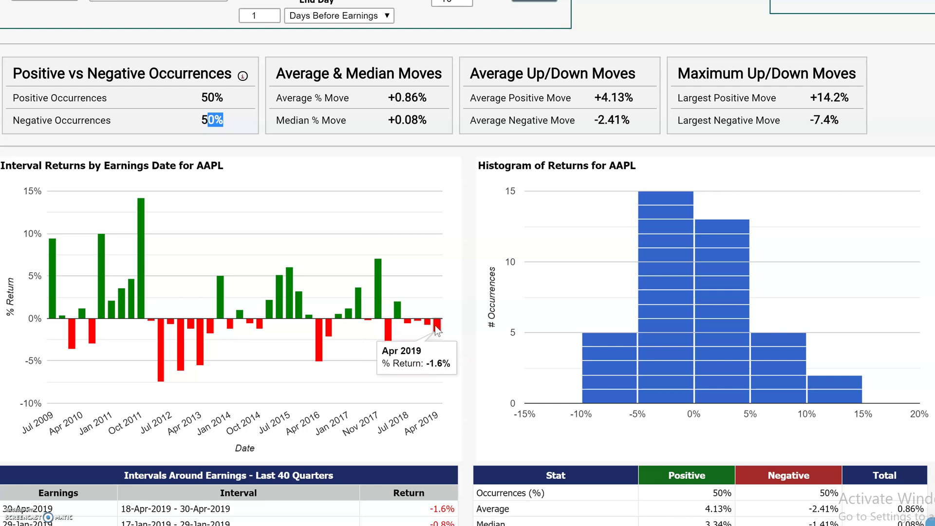
{"action": "scroll", "coordinate": [439, 344], "scroll_direction": "up", "scroll_amount": 3}
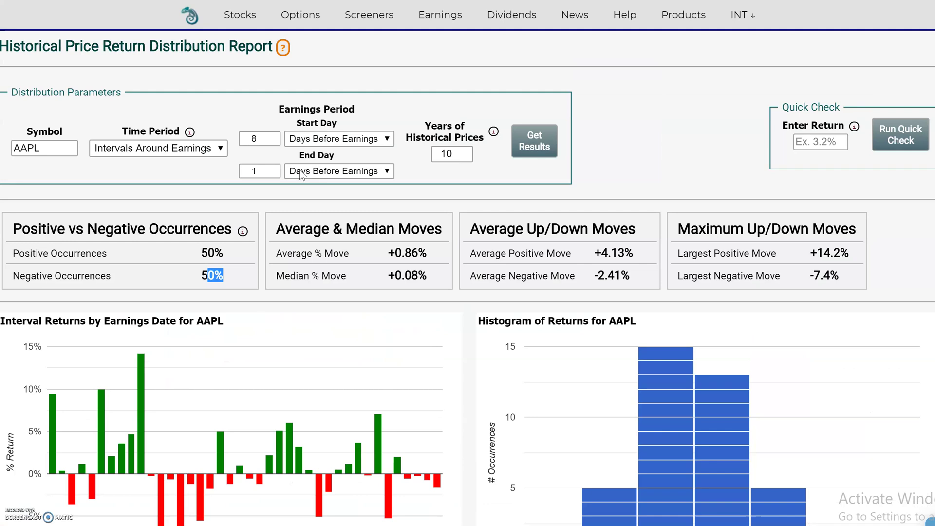
Read the interval dates and returns for the 30-Apr-2019 and 29-Jan-2019 earnings in the Intervals Around Earnings table
{"action": "scroll", "coordinate": [586, 243], "scroll_direction": "down", "scroll_amount": 5}
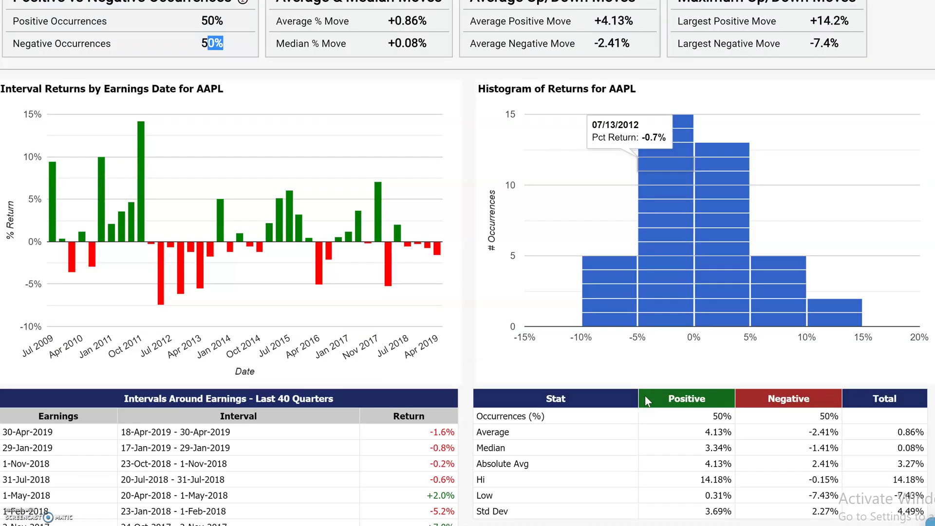
{"action": "scroll", "coordinate": [853, 317], "scroll_direction": "down", "scroll_amount": 5}
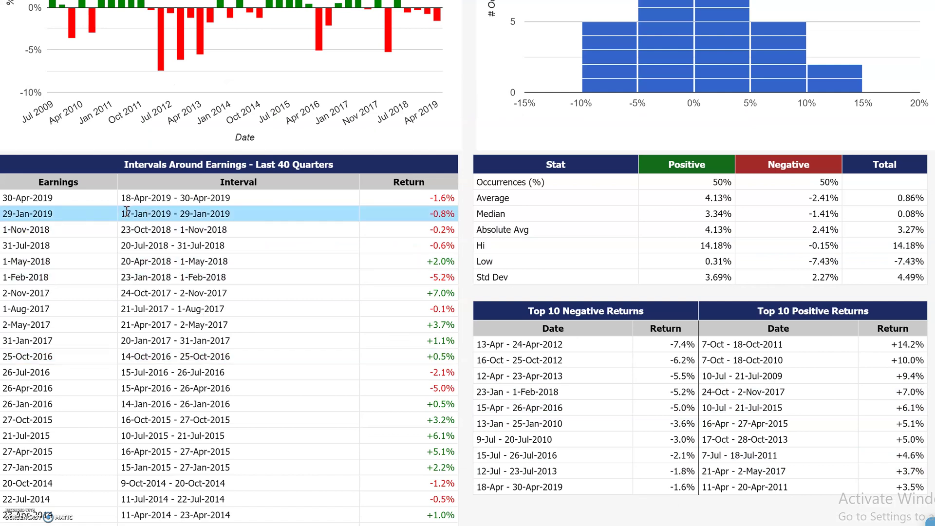
{"action": "left_click_drag", "start_coordinate": [173, 199], "coordinate": [120, 199]}
{"action": "left_click_drag", "start_coordinate": [225, 199], "coordinate": [178, 199]}
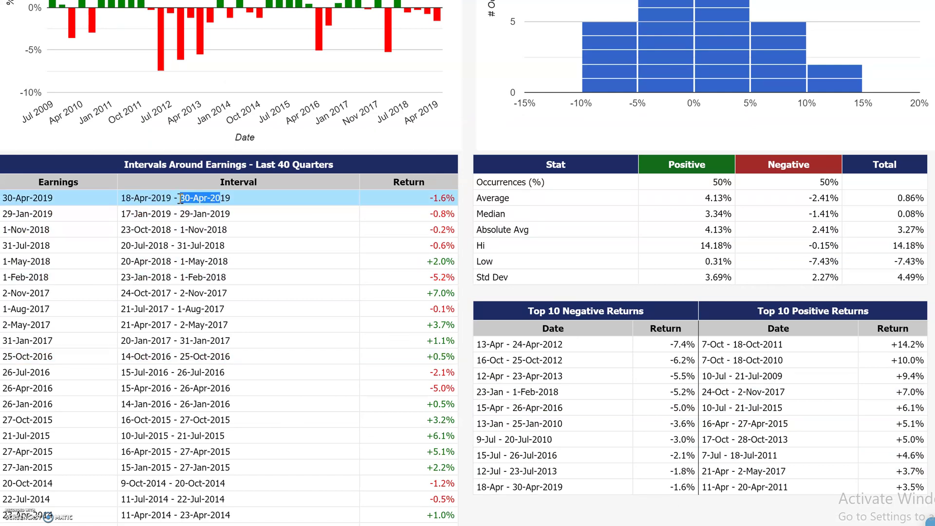
{"action": "left_click_drag", "start_coordinate": [457, 197], "coordinate": [430, 198]}
{"action": "left_click_drag", "start_coordinate": [175, 214], "coordinate": [225, 213]}
{"action": "left_click_drag", "start_coordinate": [57, 214], "coordinate": [4, 215]}
Compare the interval end dates with the earnings dates in the three most recent rows of the Intervals Around Earnings table
{"action": "left_click", "coordinate": [232, 218]}
{"action": "left_click_drag", "start_coordinate": [232, 216], "coordinate": [180, 215]}
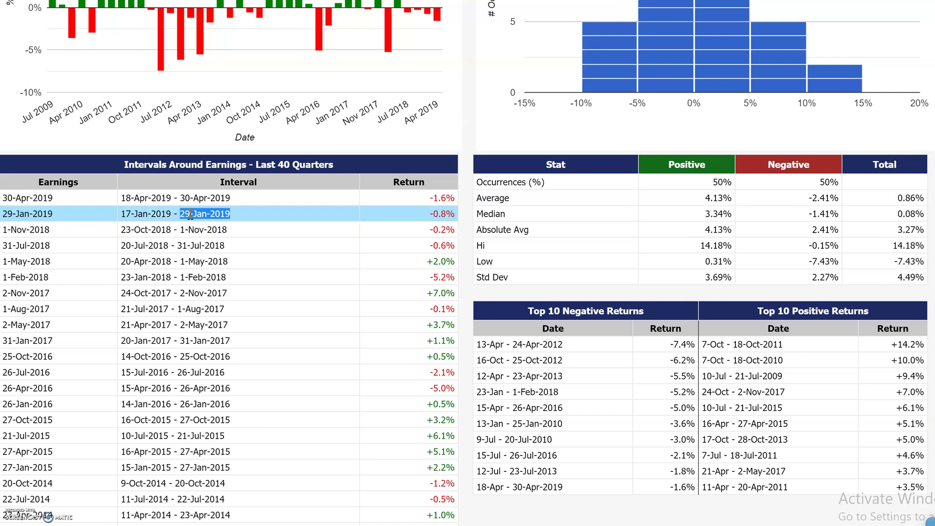
{"action": "left_click_drag", "start_coordinate": [233, 198], "coordinate": [179, 198]}
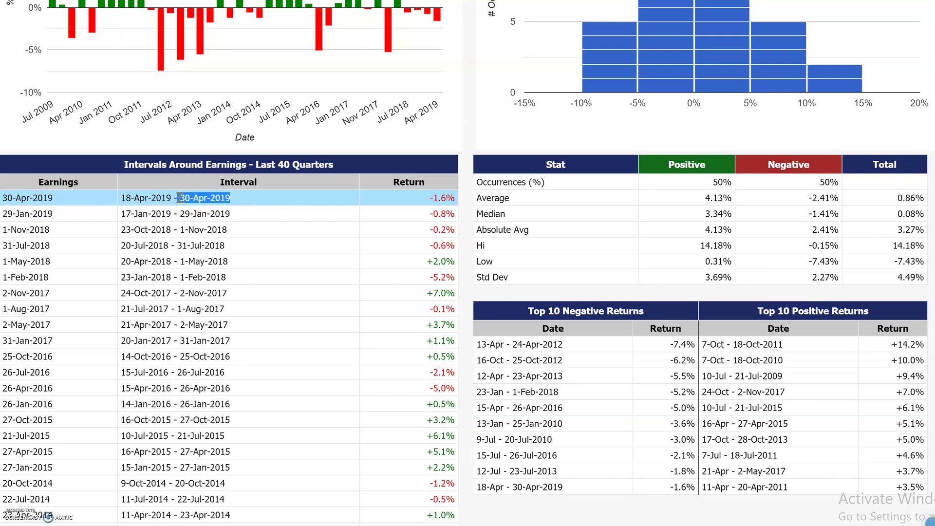
{"action": "left_click", "coordinate": [50, 201]}
{"action": "left_click_drag", "start_coordinate": [55, 200], "coordinate": [179, 200]}
{"action": "left_click", "coordinate": [239, 203]}
{"action": "left_click_drag", "start_coordinate": [231, 214], "coordinate": [190, 231]}
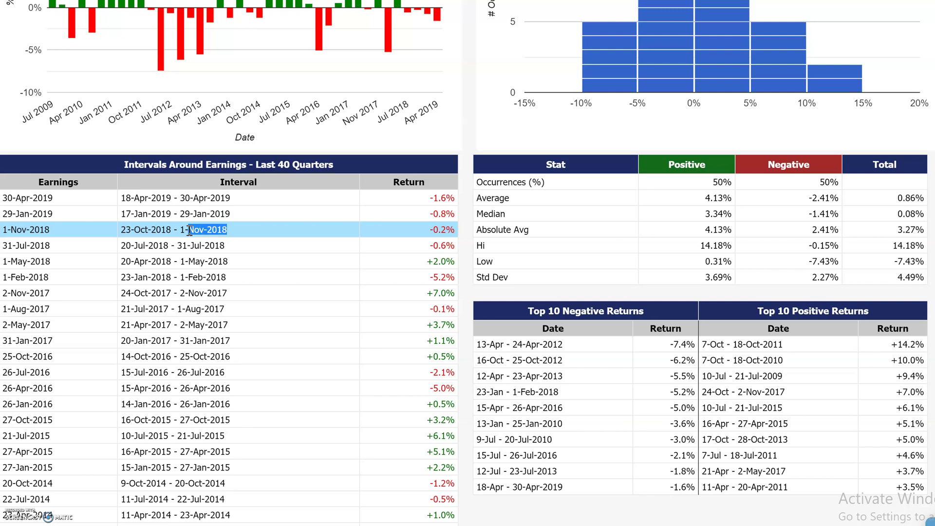
Generate the AAPL earnings-interval report from 2 days before earnings to 2 days after earnings
{"action": "scroll", "coordinate": [203, 192], "scroll_direction": "up", "scroll_amount": 10}
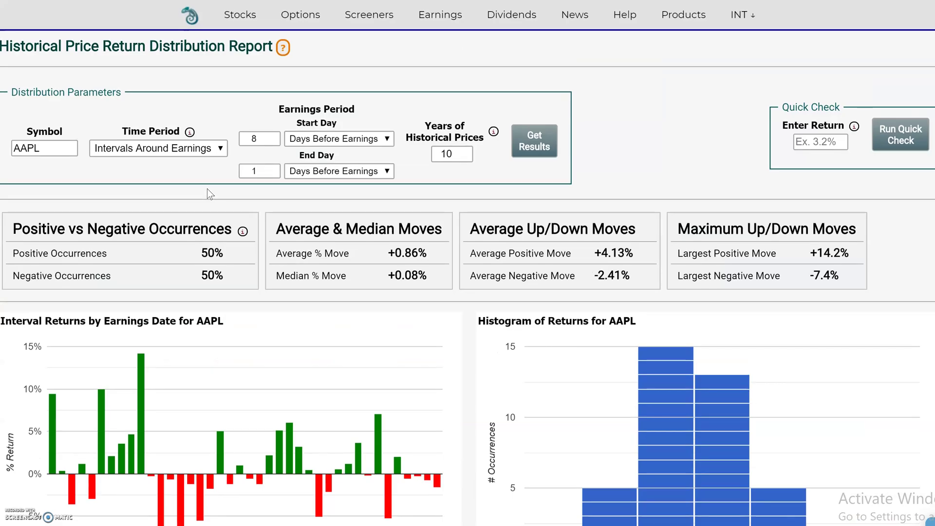
{"action": "left_click", "coordinate": [273, 141]}
{"action": "left_click", "coordinate": [272, 141]}
{"action": "left_click", "coordinate": [272, 141]}
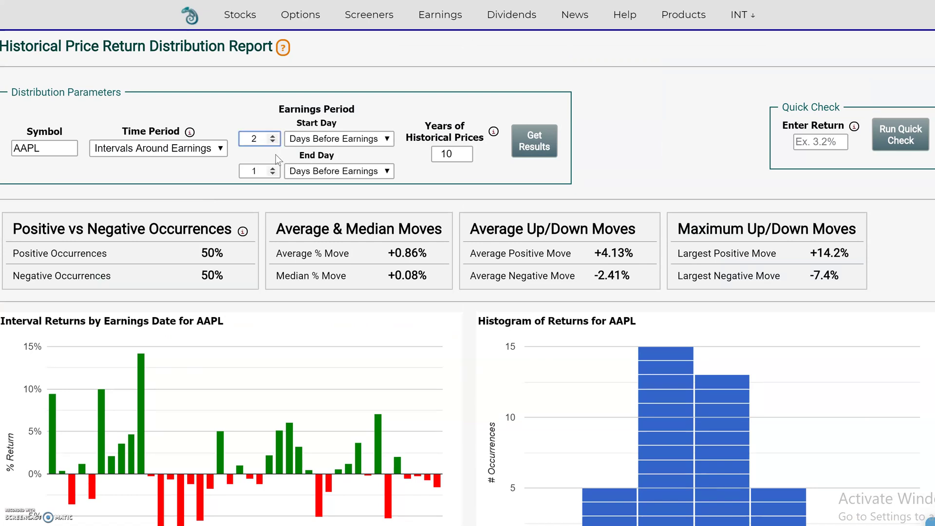
{"action": "left_click", "coordinate": [273, 174]}
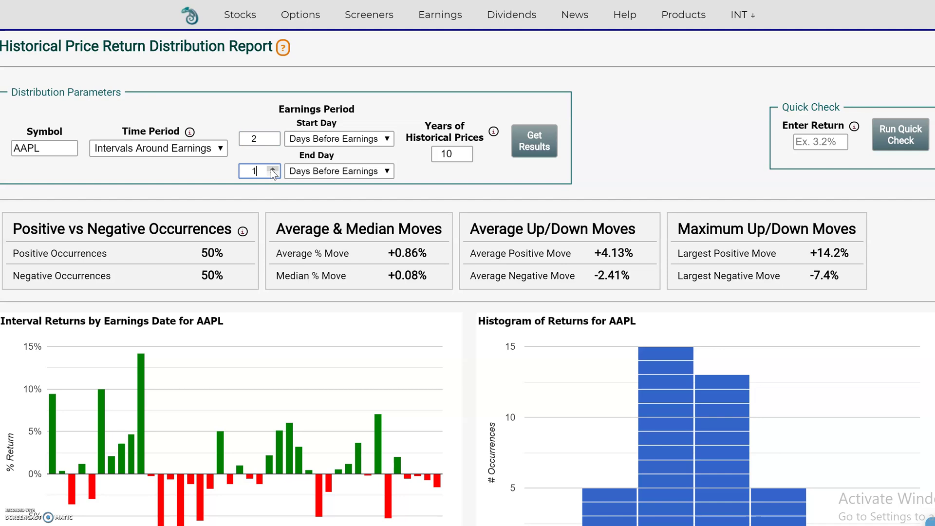
{"action": "left_click", "coordinate": [382, 173]}
{"action": "left_click", "coordinate": [354, 215]}
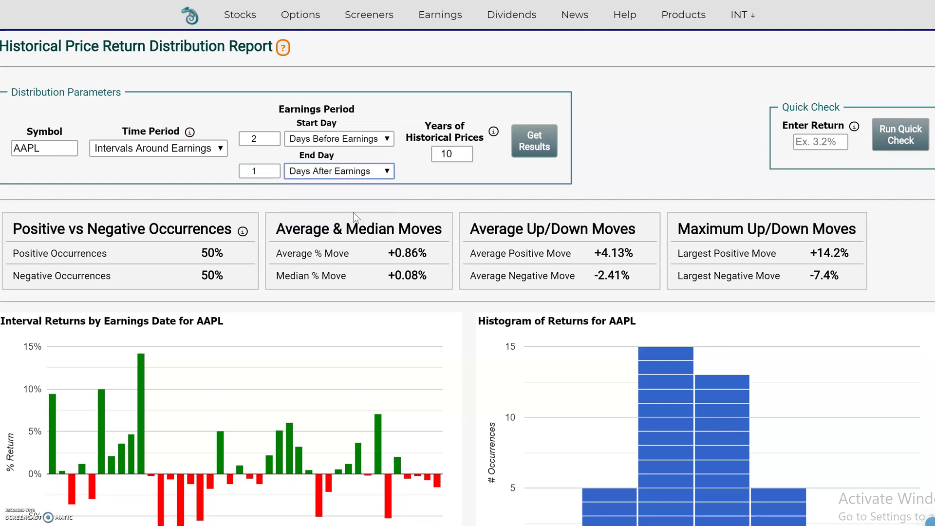
{"action": "left_click", "coordinate": [274, 174]}
{"action": "key", "text": "Up"}
{"action": "key", "text": "Up"}
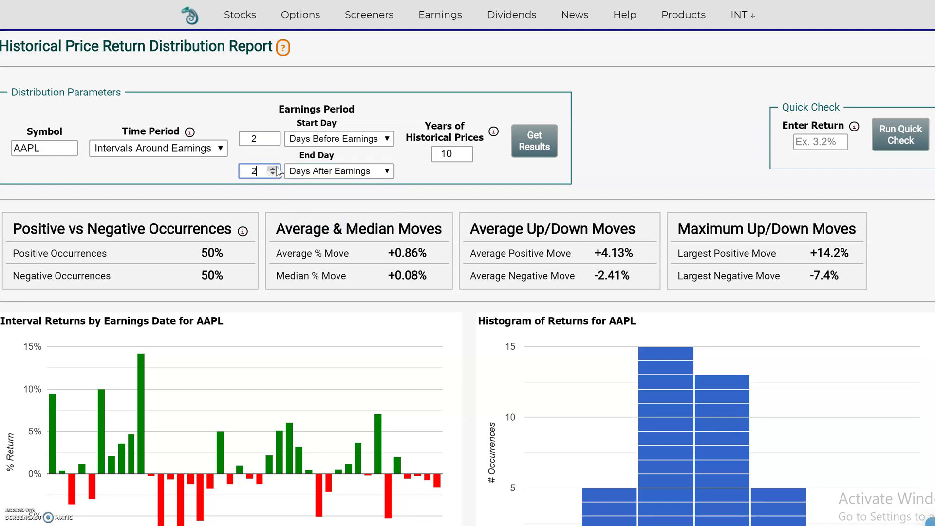
{"action": "left_click", "coordinate": [536, 140]}
Read the positive and negative occurrences and the average percentage move for the interval spanning earnings
{"action": "double_click", "coordinate": [215, 252]}
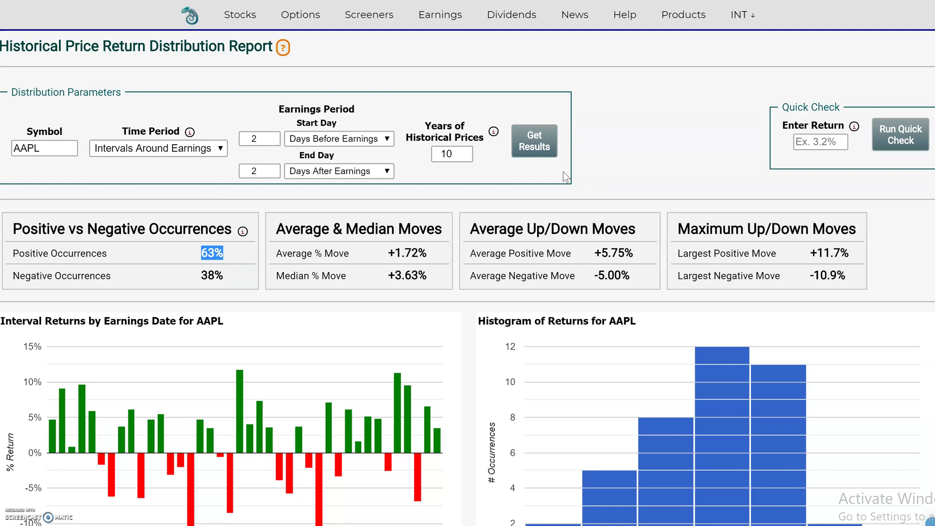
{"action": "left_click", "coordinate": [207, 268]}
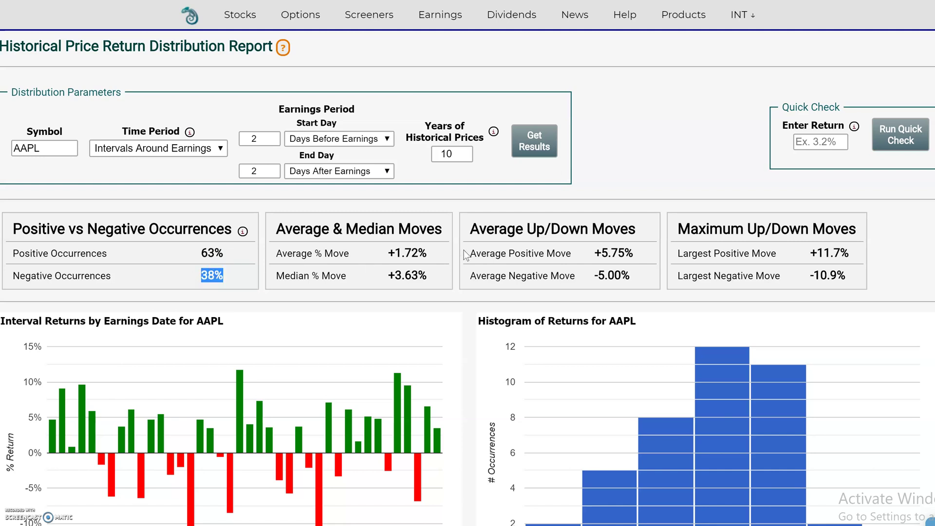
{"action": "left_click", "coordinate": [426, 253]}
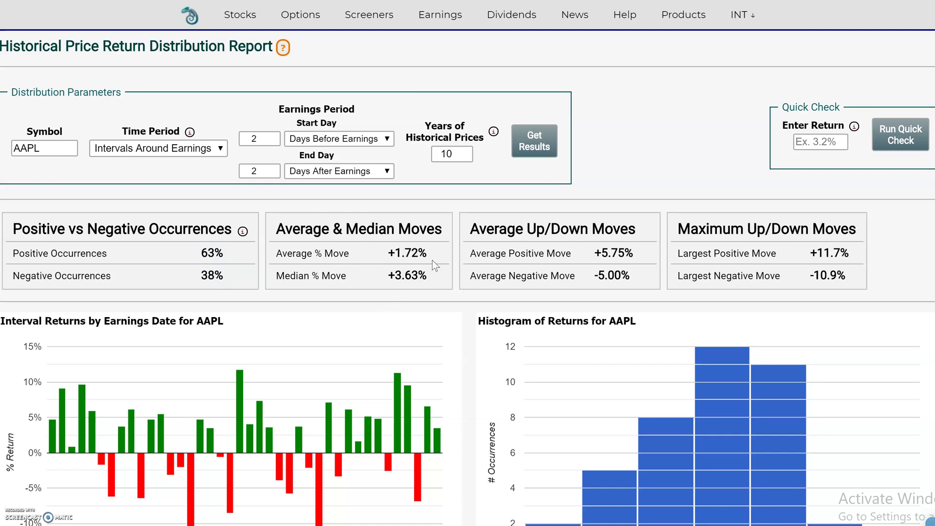
{"action": "left_click_drag", "start_coordinate": [430, 254], "coordinate": [382, 253]}
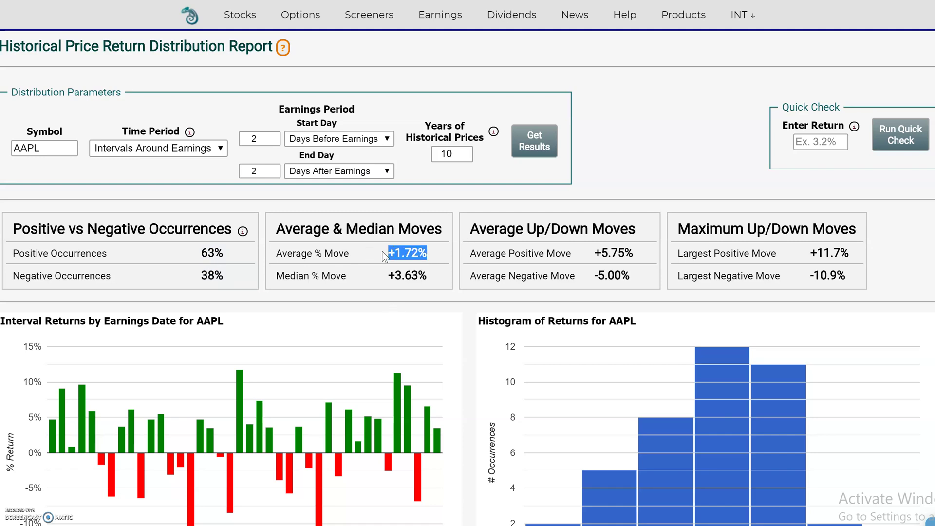
Generate the AAPL earnings-interval report from 1 day after earnings to 10 days after earnings
{"action": "left_click", "coordinate": [273, 141]}
{"action": "left_click", "coordinate": [273, 142]}
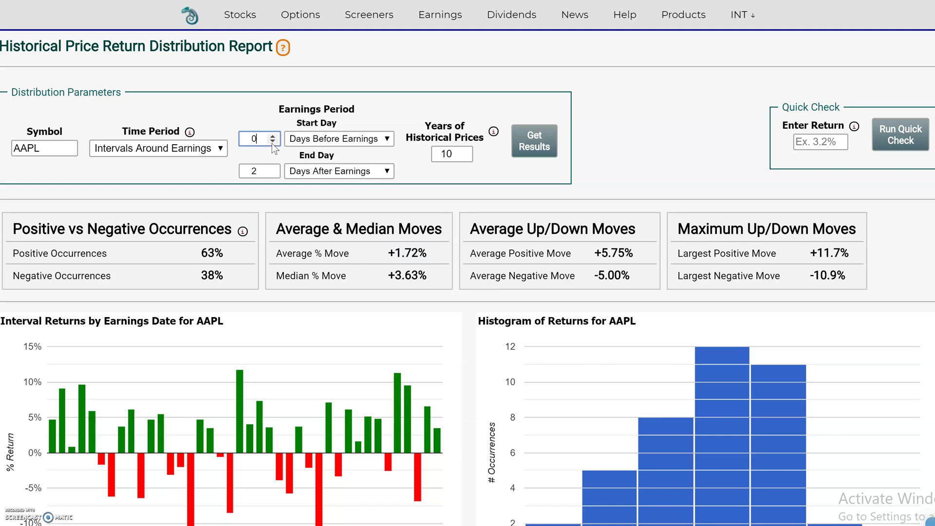
{"action": "left_click", "coordinate": [385, 140]}
{"action": "left_click", "coordinate": [360, 179]}
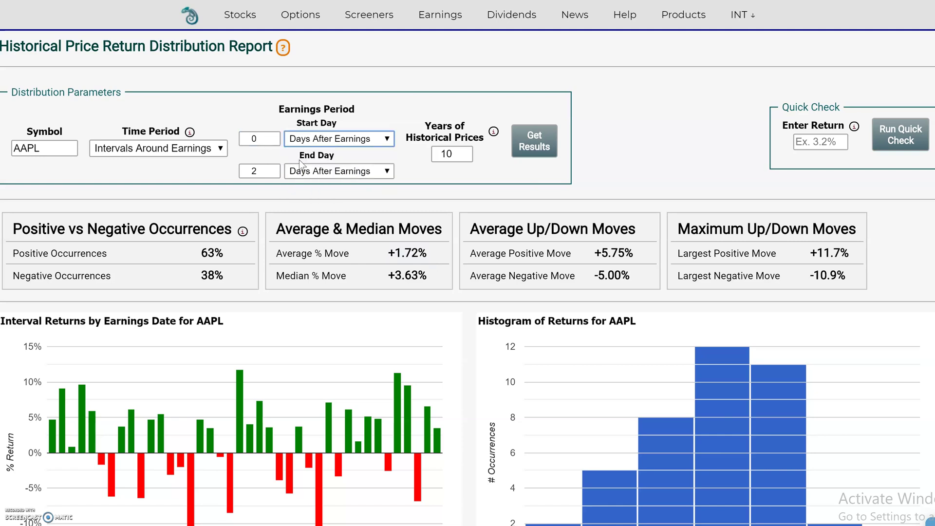
{"action": "left_click", "coordinate": [273, 136]}
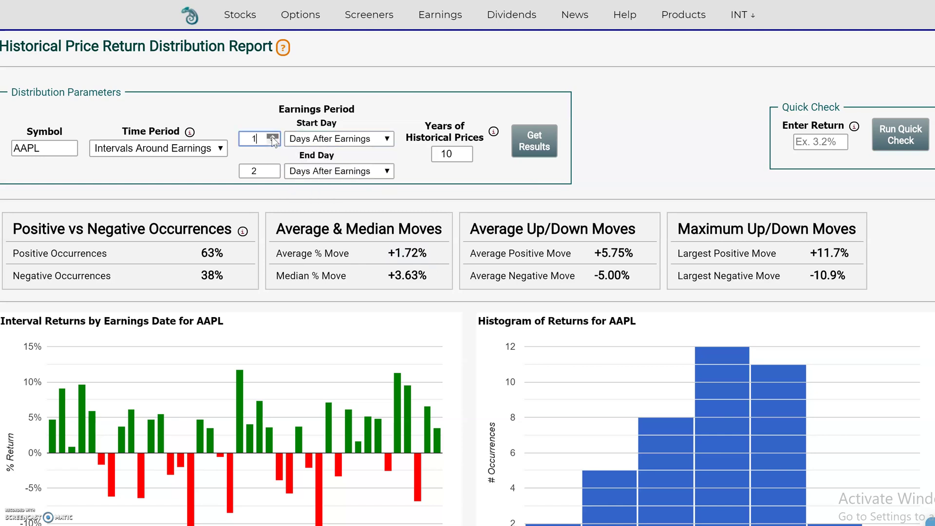
{"action": "left_click", "coordinate": [271, 169]}
{"action": "left_click", "coordinate": [276, 168]}
{"action": "left_click", "coordinate": [534, 141]}
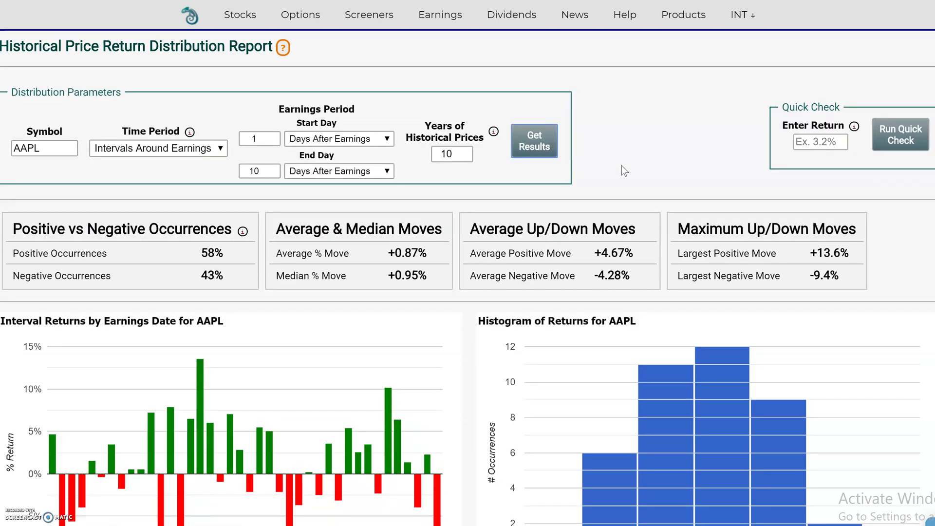
Read the negative occurrences and the average percentage move for the post-earnings interval
{"action": "left_click_drag", "start_coordinate": [242, 247], "coordinate": [199, 276]}
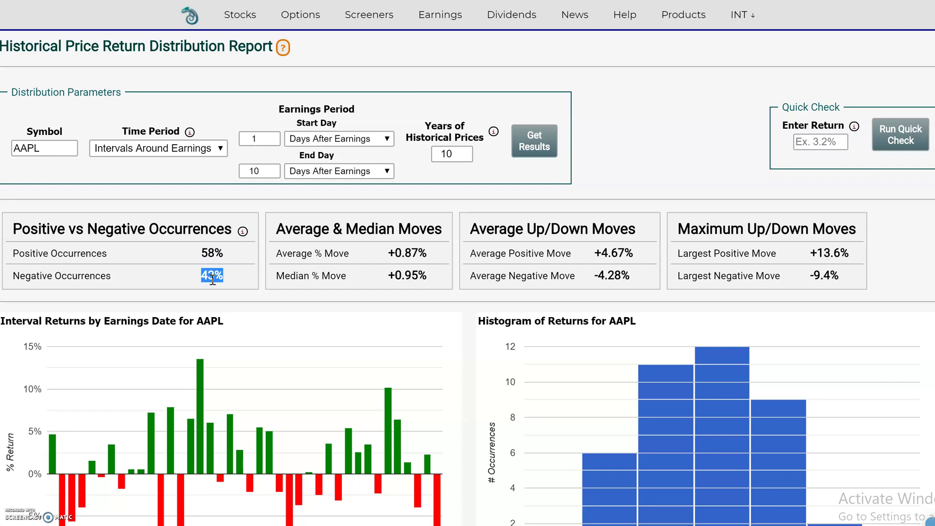
{"action": "left_click_drag", "start_coordinate": [427, 253], "coordinate": [388, 254]}
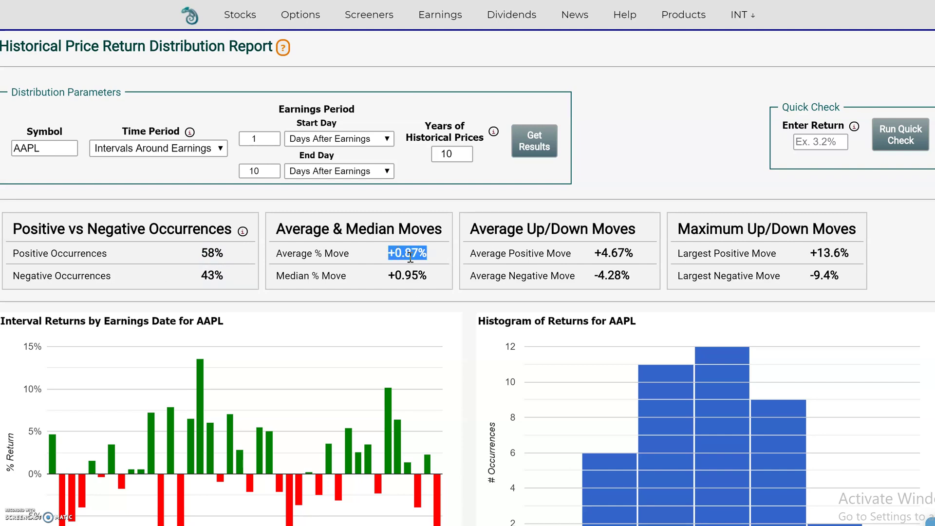